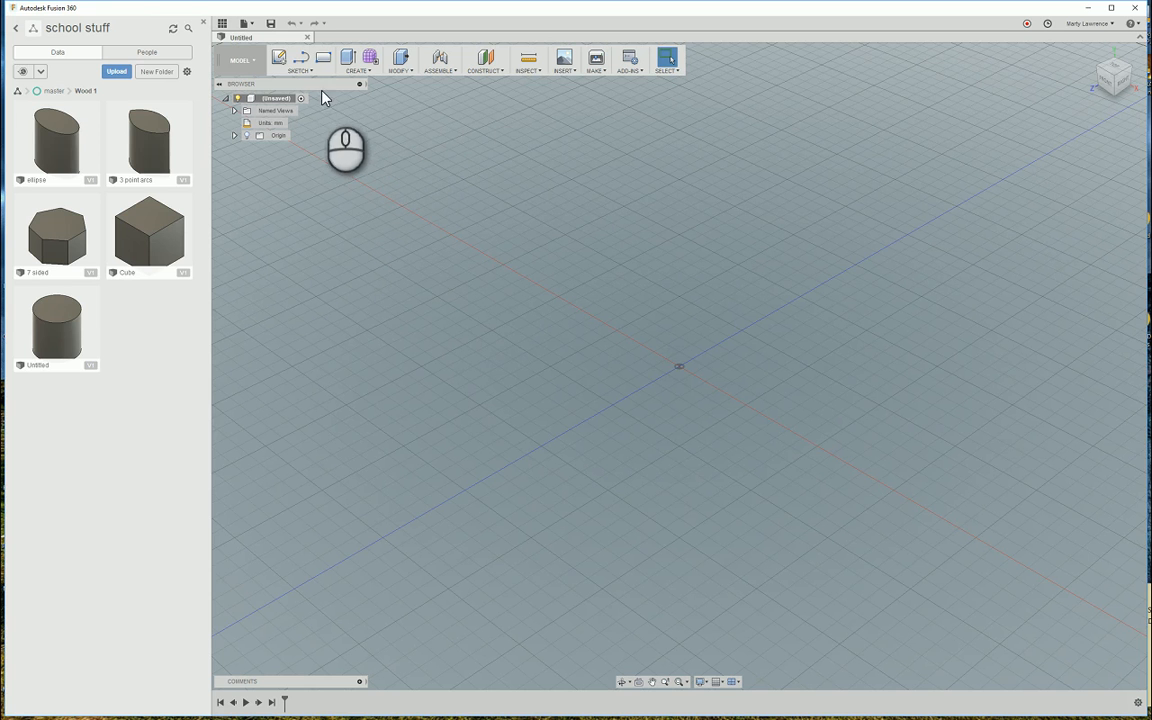
Sketch a six-sided inscribed polygon with a 100 mm radius, centred on the origin of the horizontal plane, and finish the sketch.
left_click(279, 57)
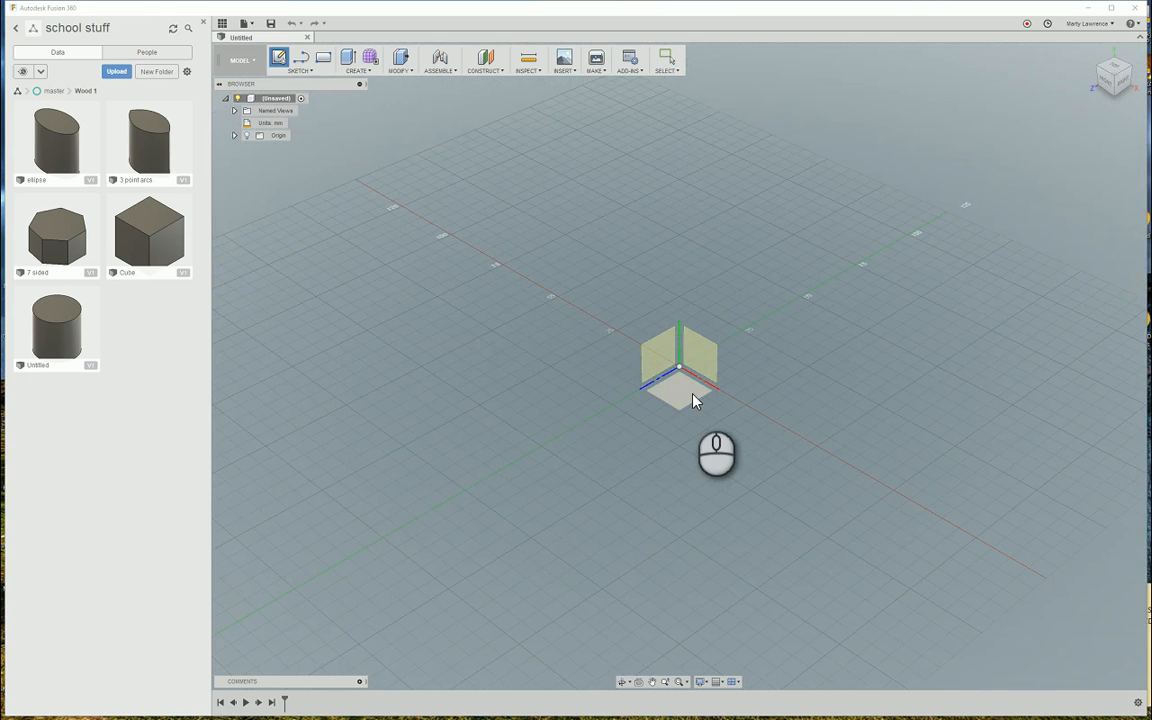
left_click(689, 391)
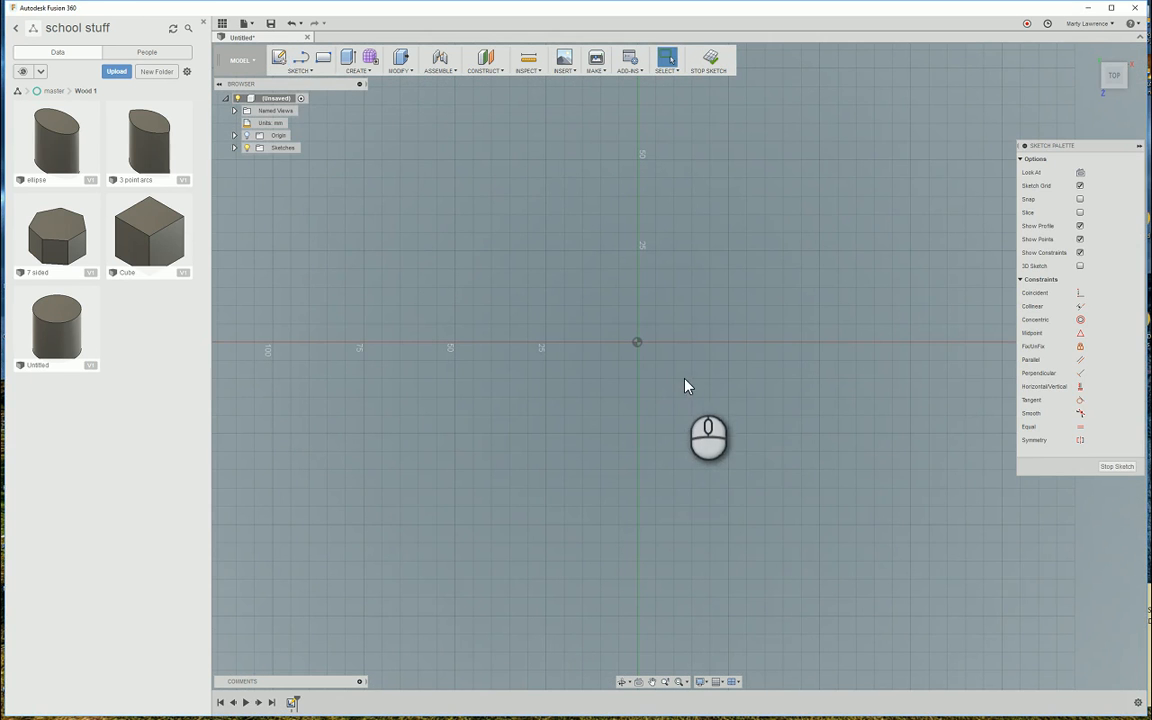
left_click(301, 57)
left_click(300, 72)
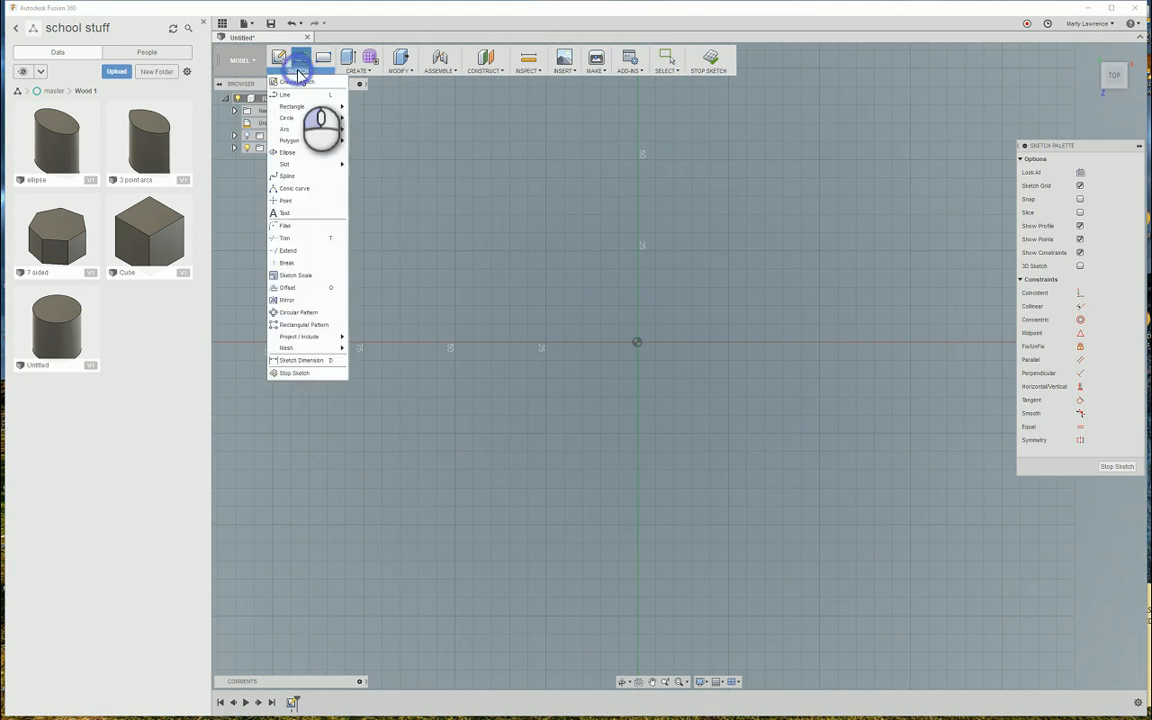
mouse_move(295, 142)
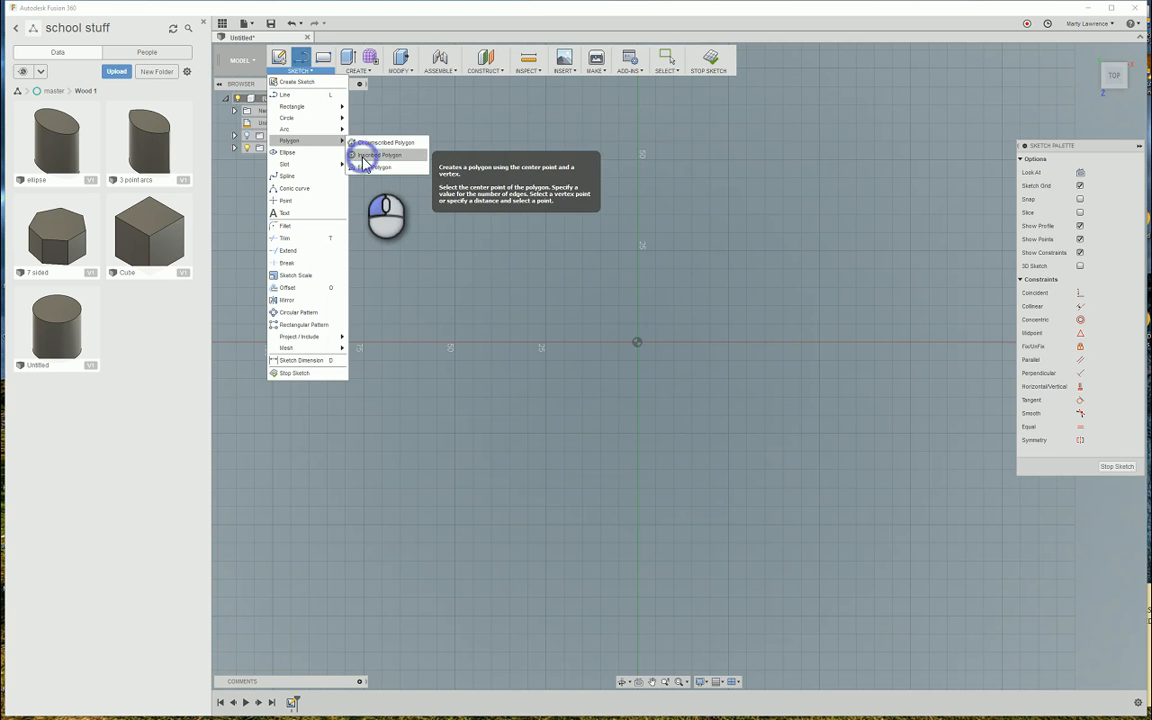
left_click(365, 157)
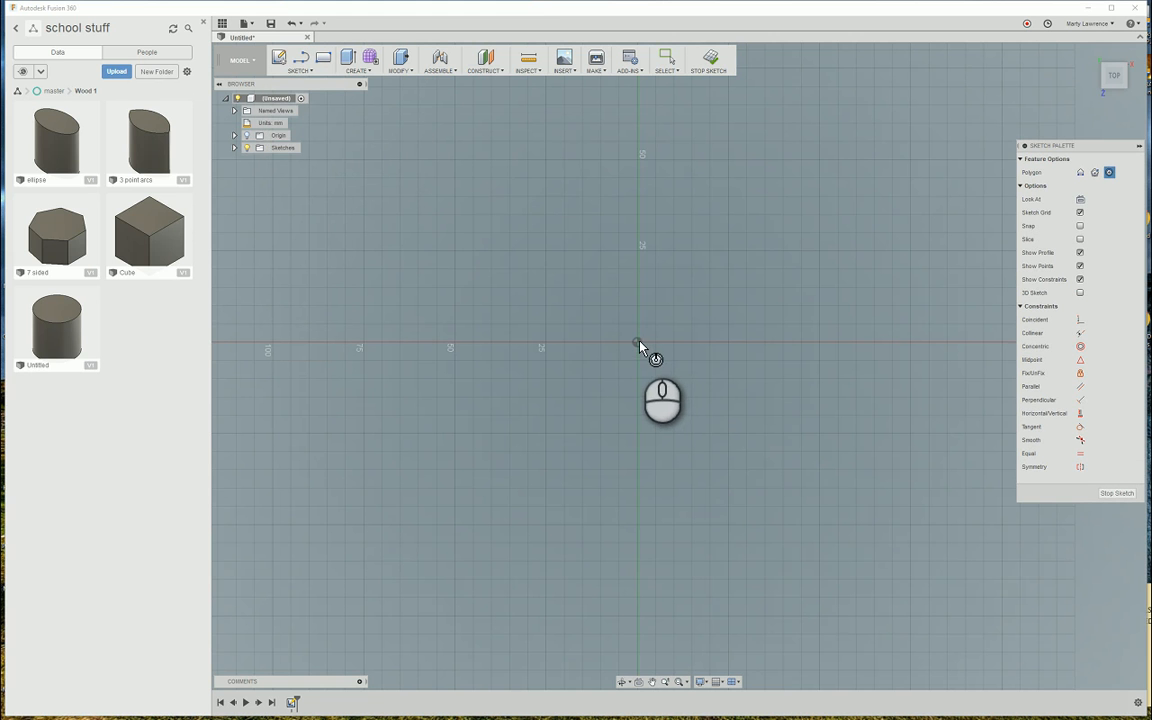
left_click(638, 343)
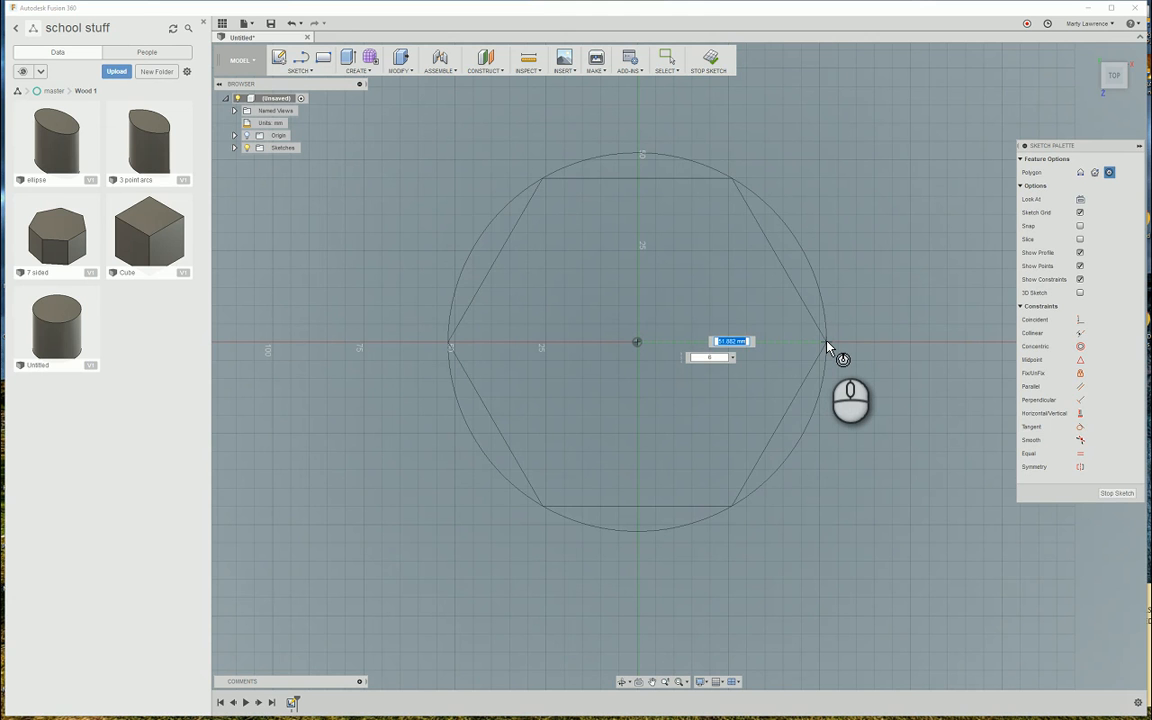
type("100")
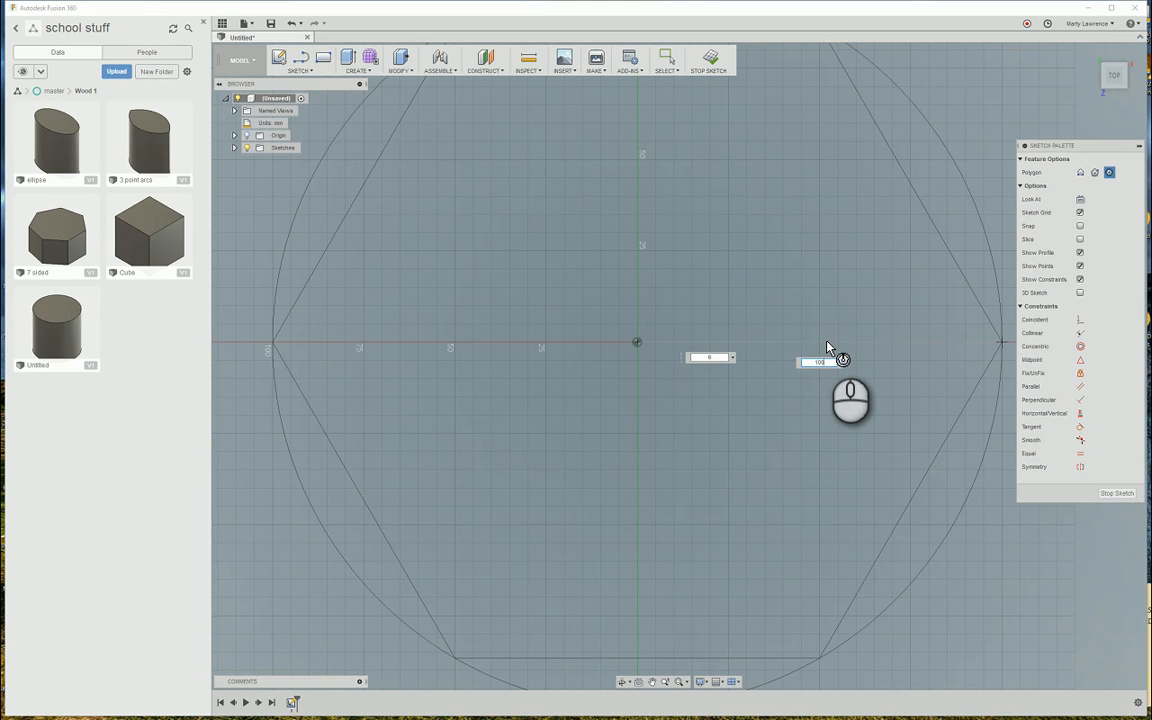
key("Tab")
key("Return")
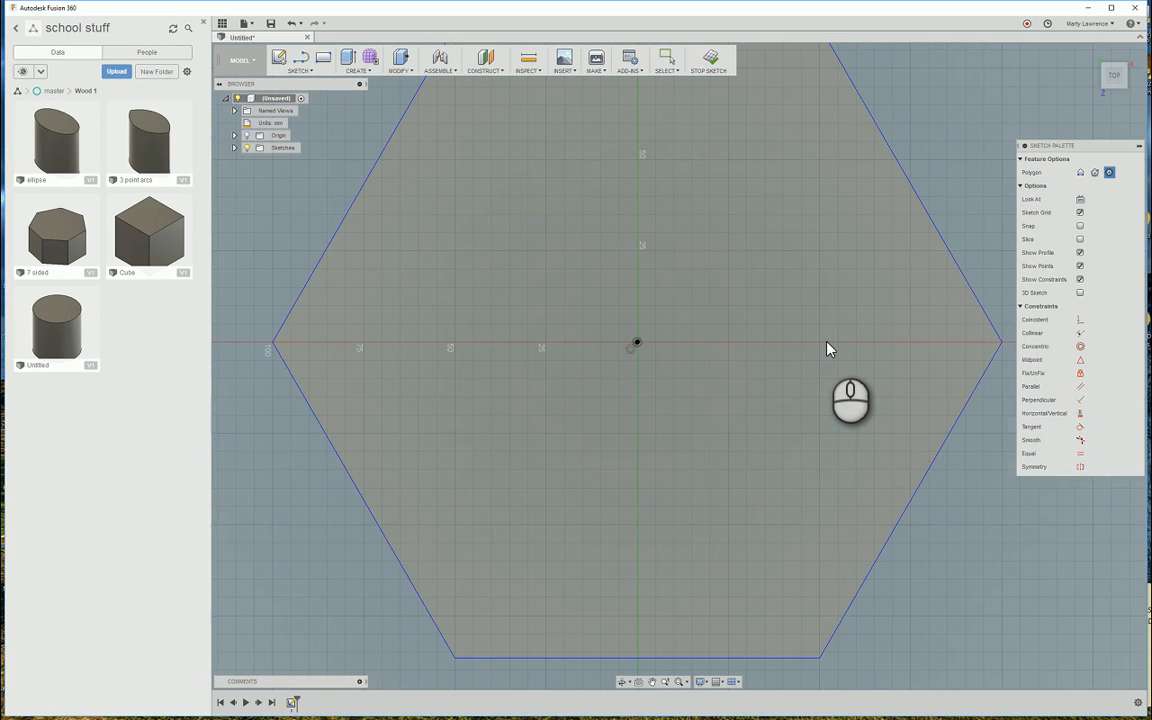
key("Escape")
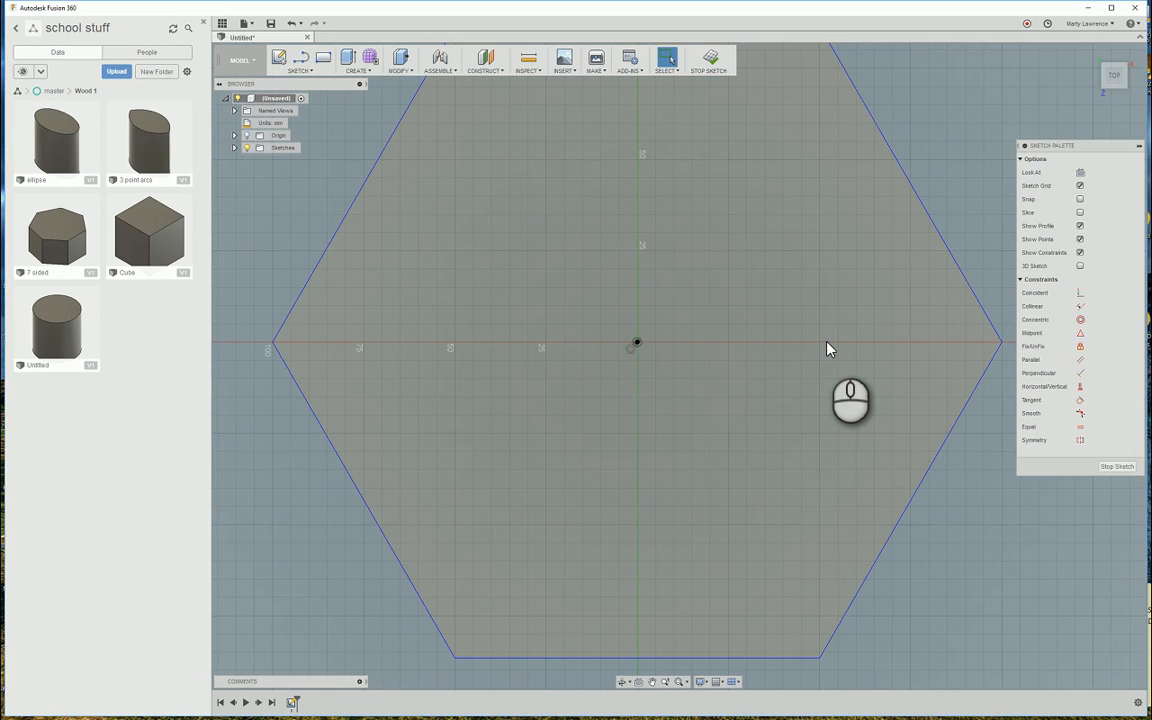
left_click(1116, 467)
Extrude the hexagon profile 50 mm upward as a new body.
scroll(920, 403, "down", 3)
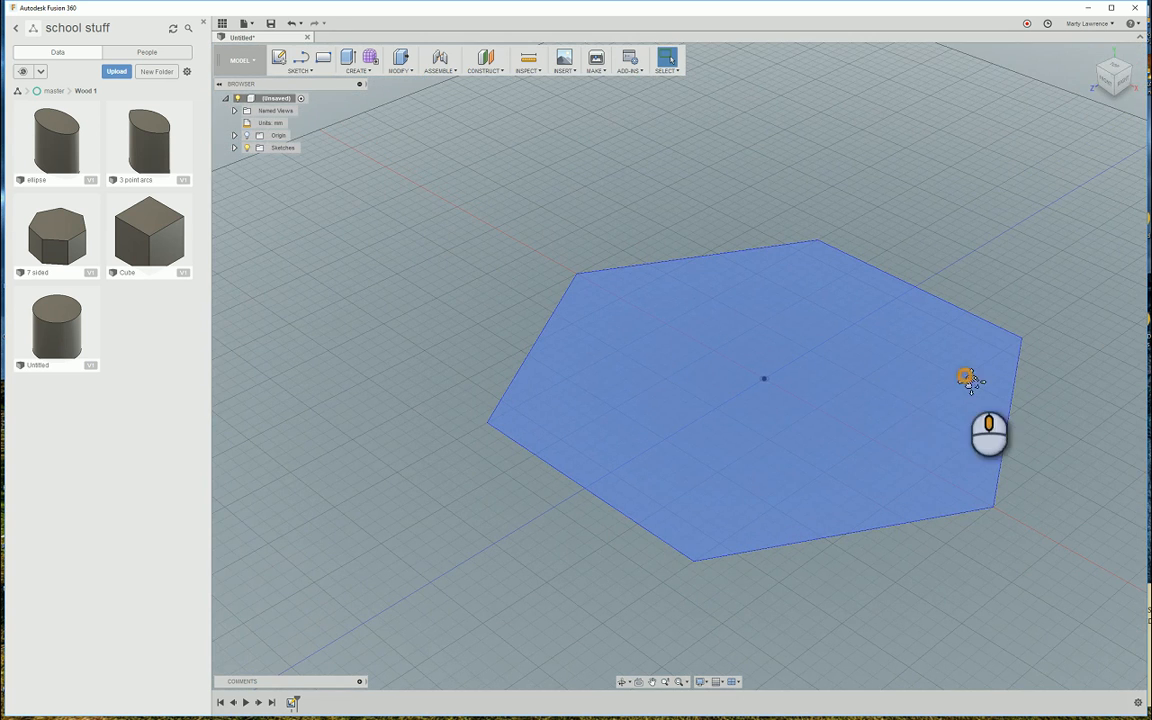
middle_click_drag(969, 375, 882, 398)
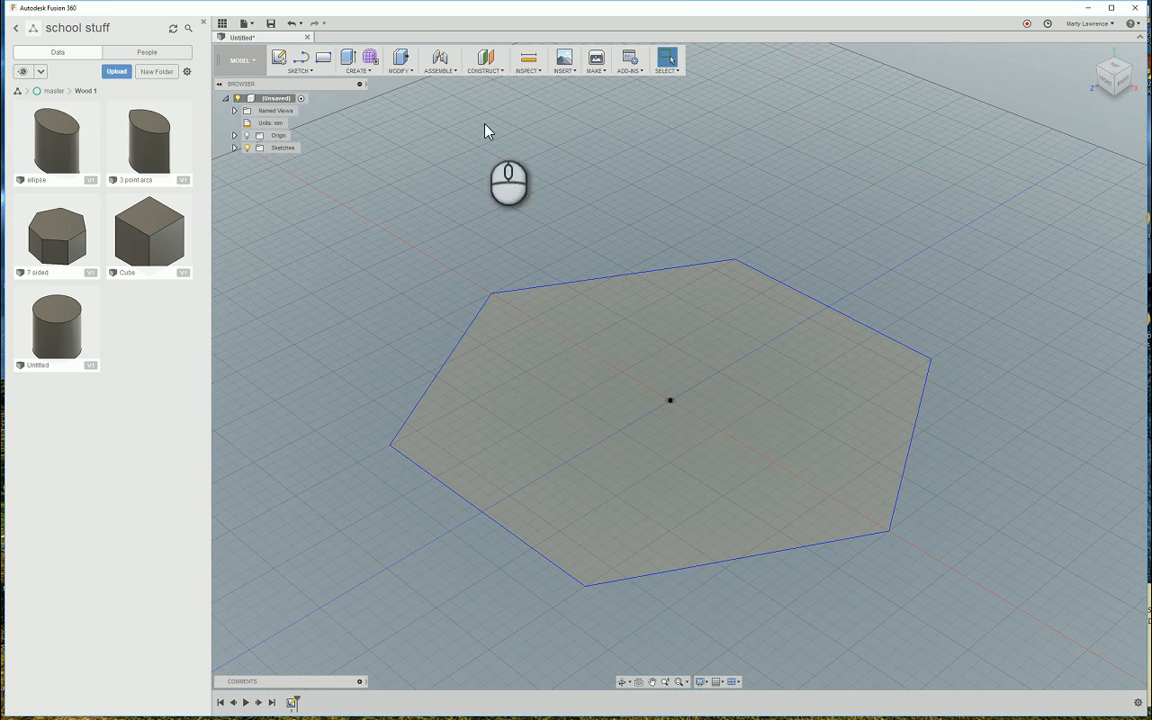
left_click(347, 58)
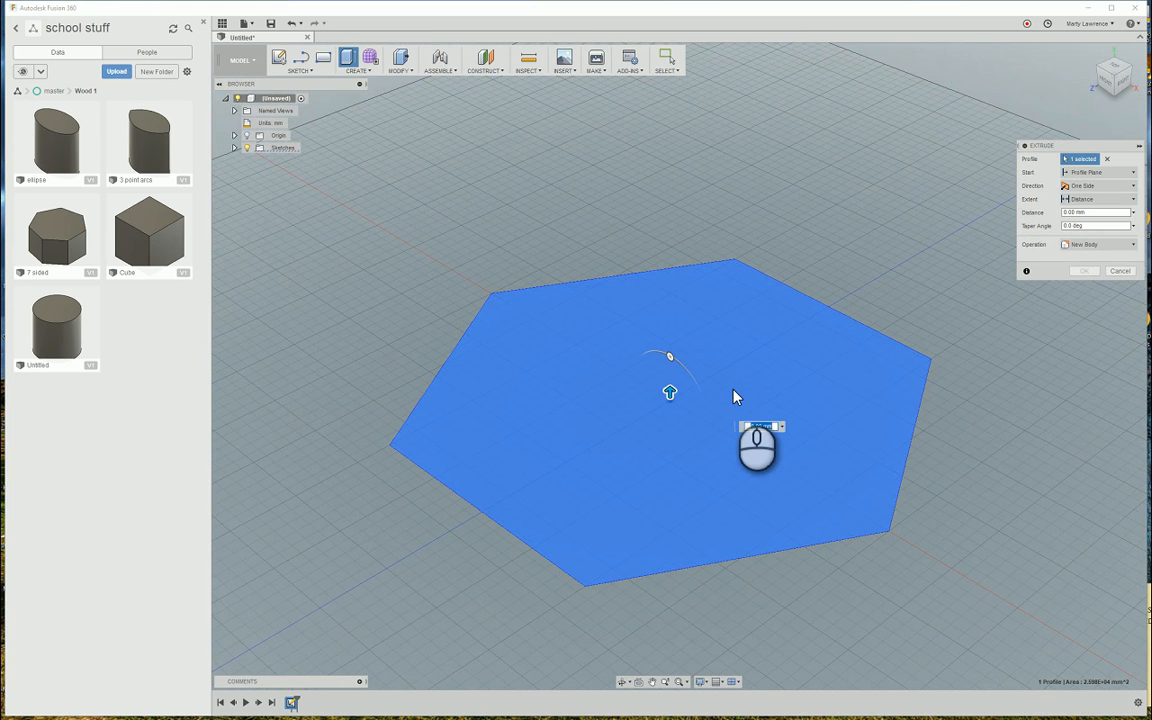
type("50")
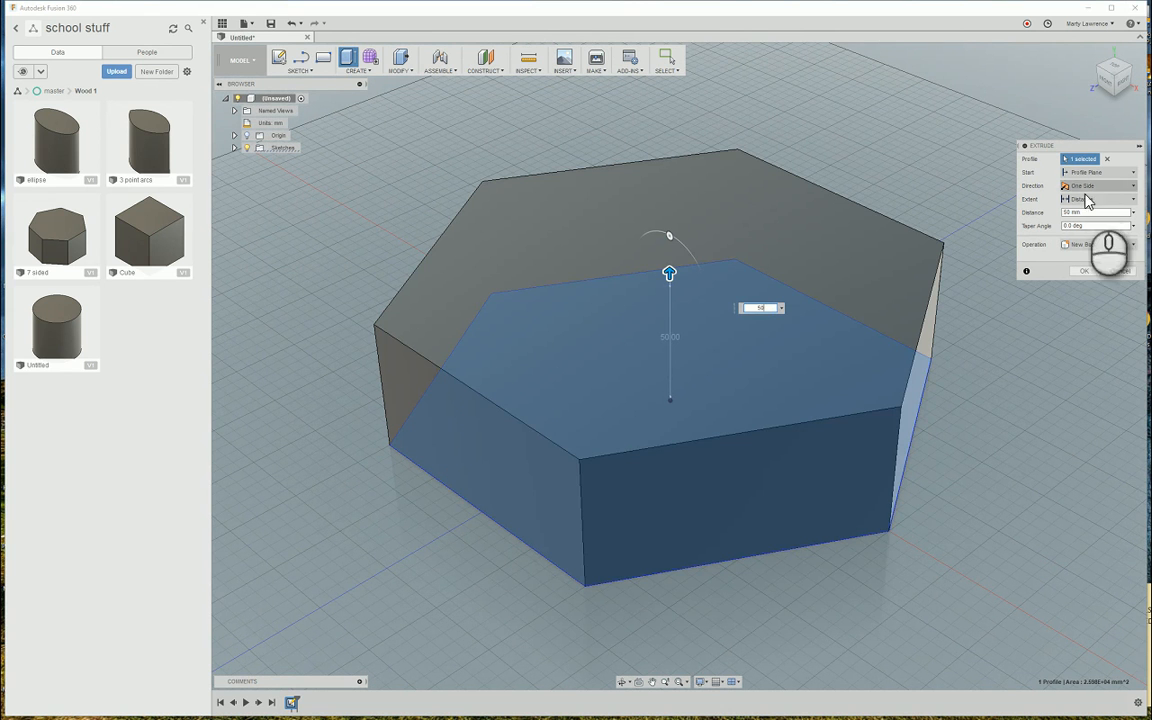
left_click(1083, 270)
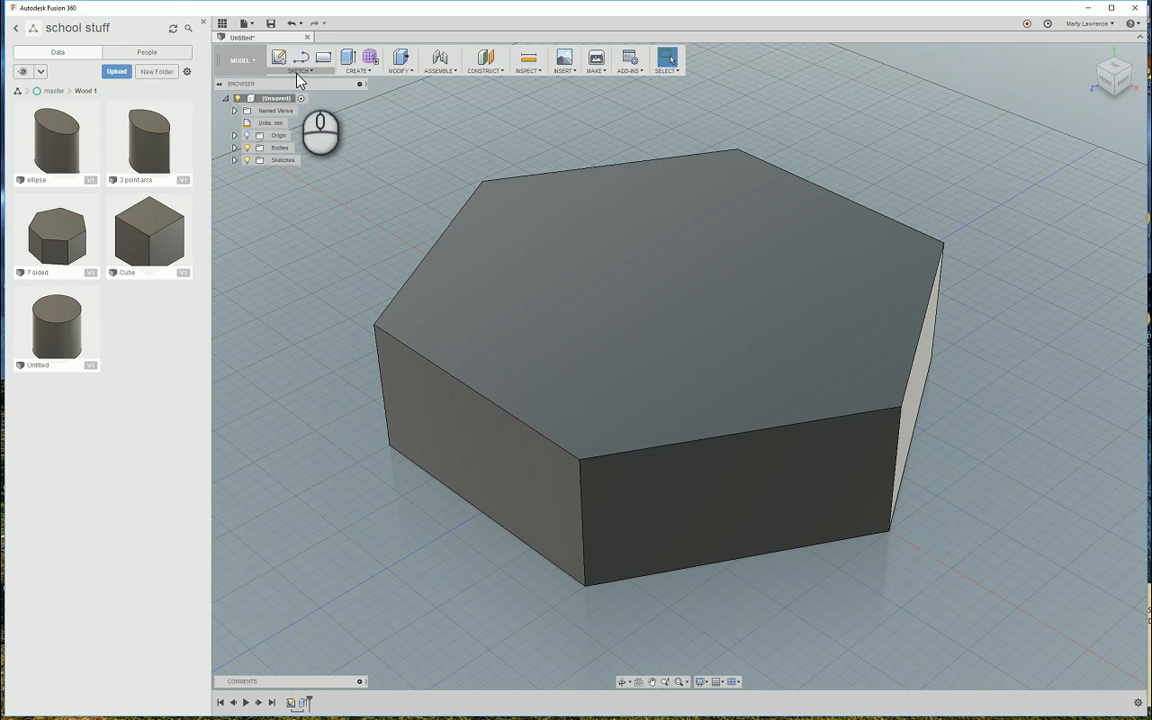
Offset the outline of the hexagonal block's top face 10 mm inward in a new sketch and finish the sketch.
left_click(298, 72)
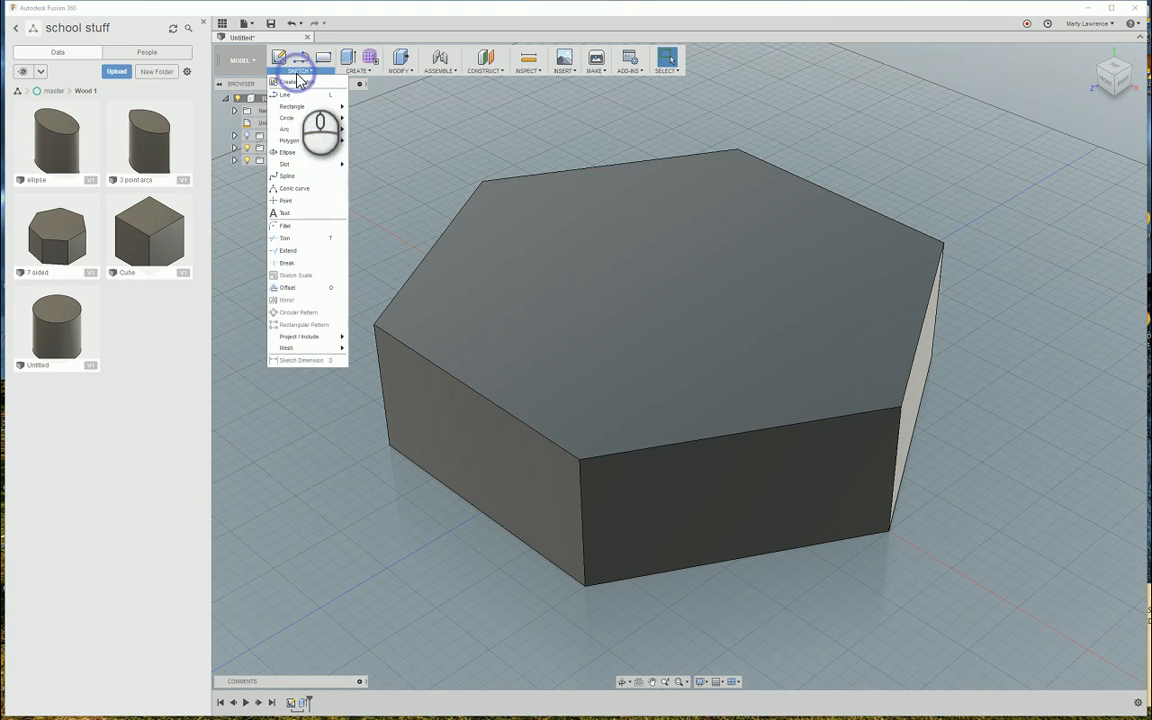
left_click(298, 290)
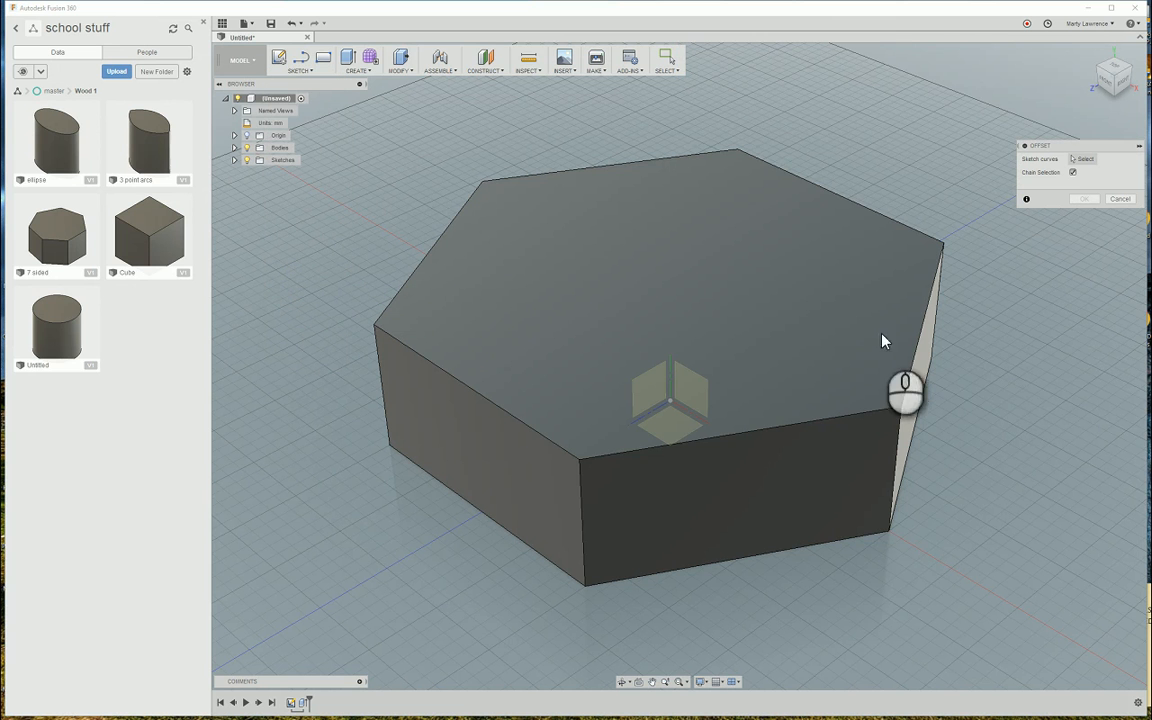
left_click(859, 297)
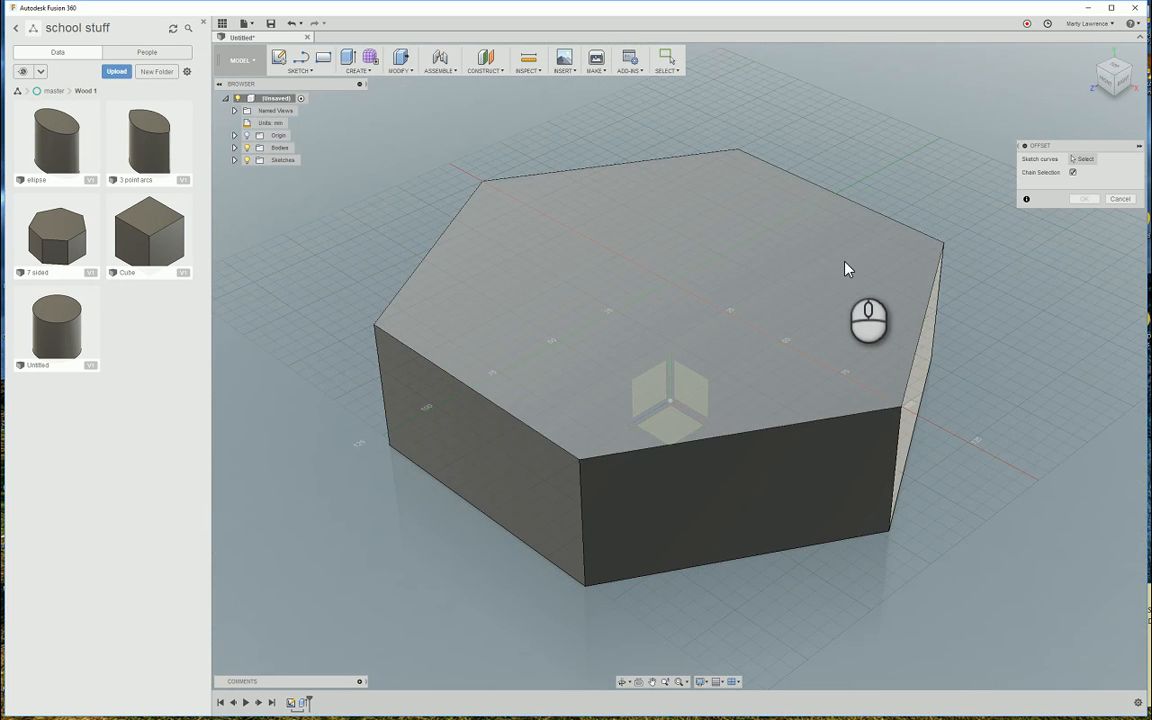
left_click(845, 268)
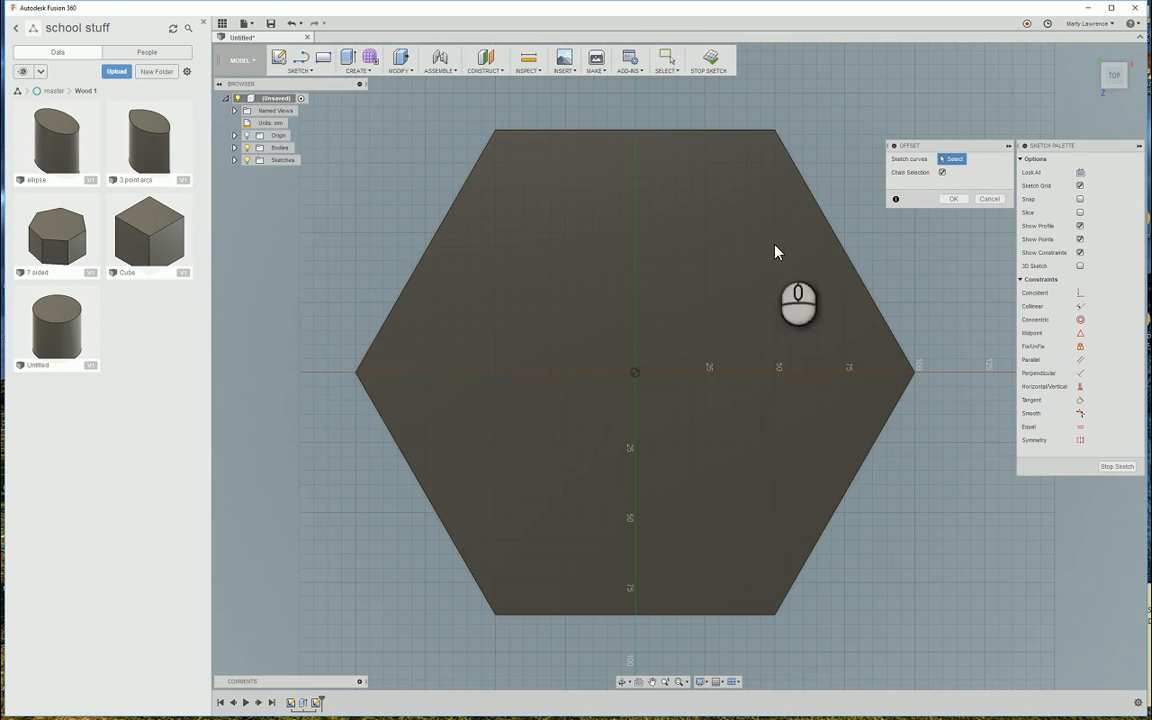
left_click(813, 193)
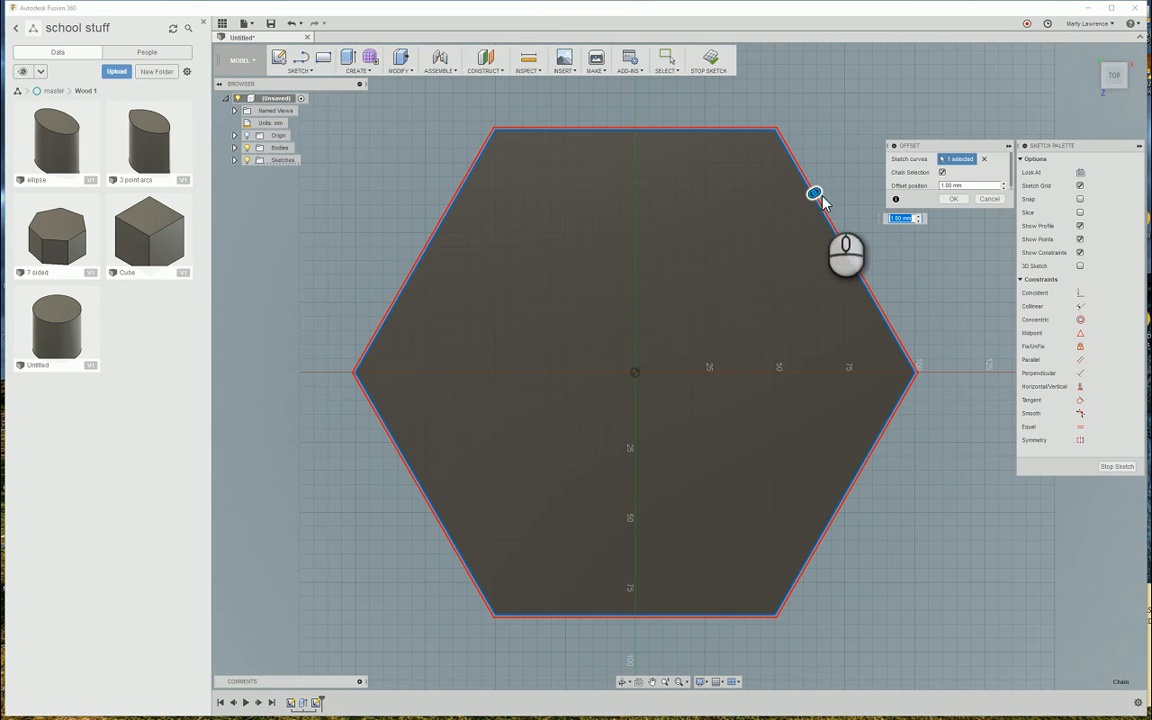
mouse_move(808, 190)
left_mouse_down()
mouse_move(833, 187)
mouse_move(798, 205)
left_mouse_up()
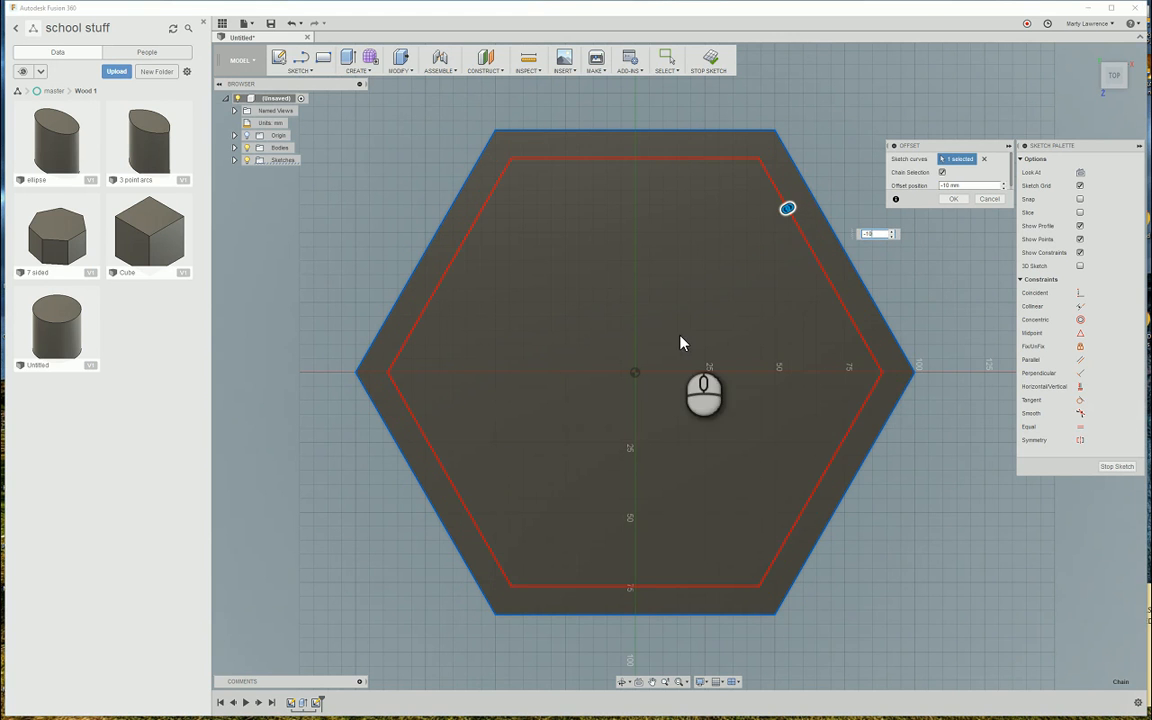
left_click(952, 199)
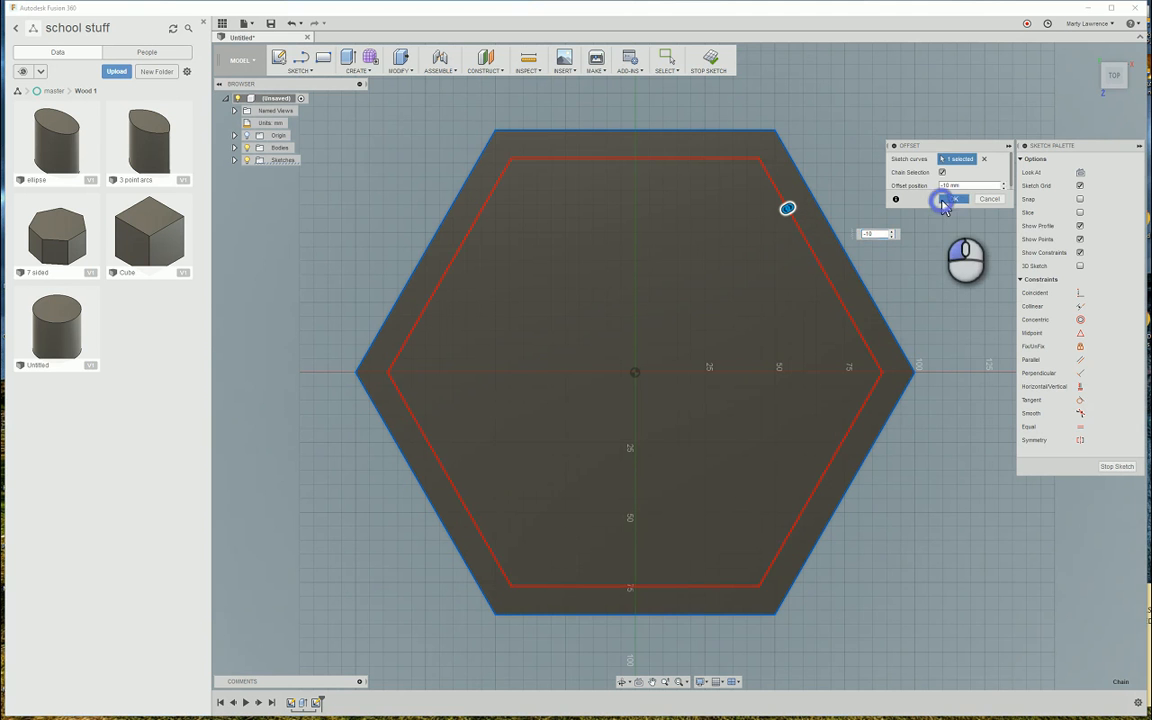
left_click(1106, 468)
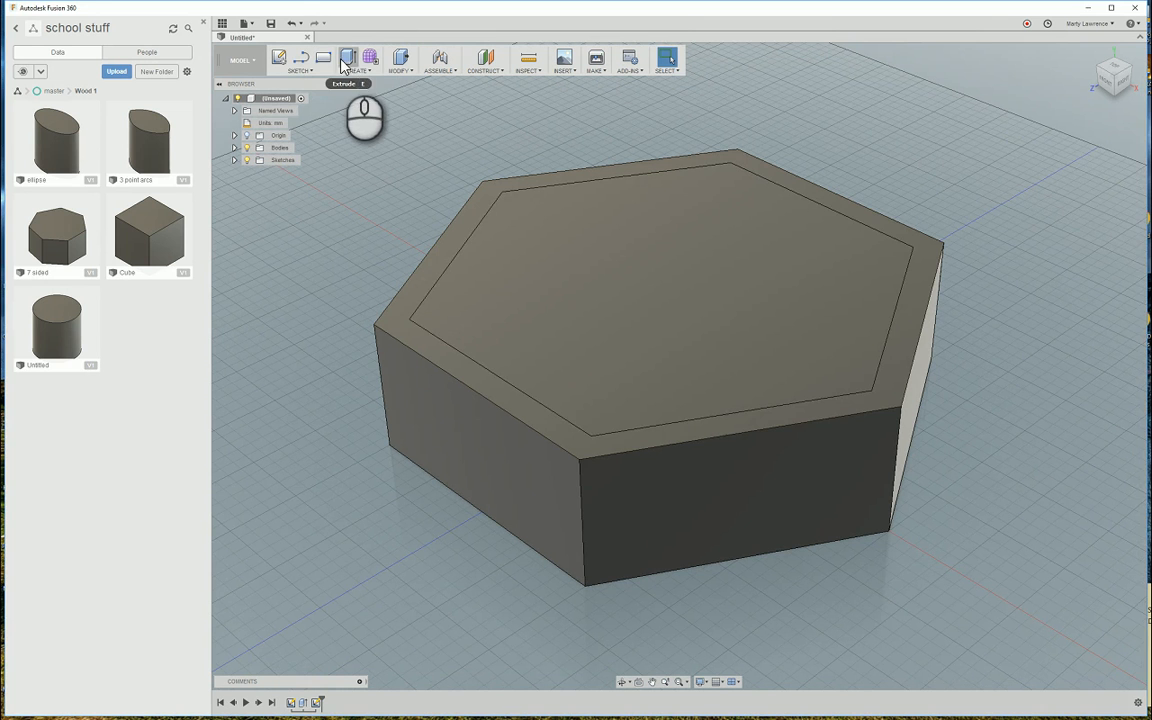
Cut the inner hexagon profile 10 mm down into the block by extruding it -10 mm.
left_click(347, 58)
left_click(604, 297)
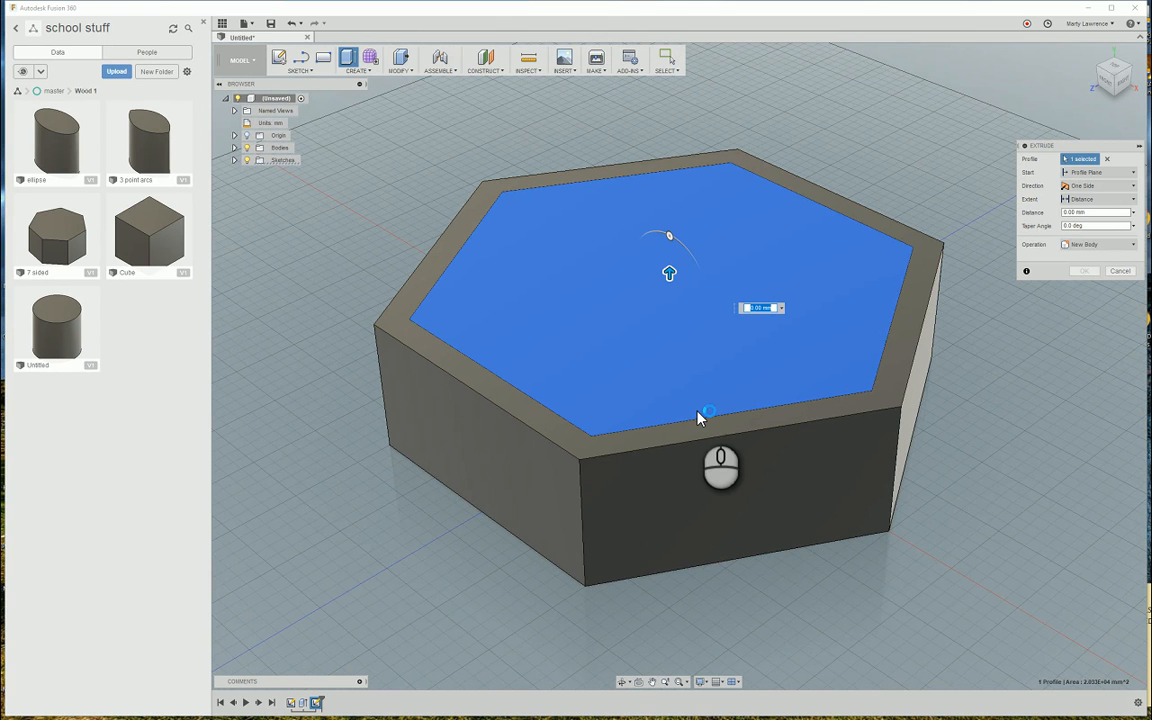
type("-10")
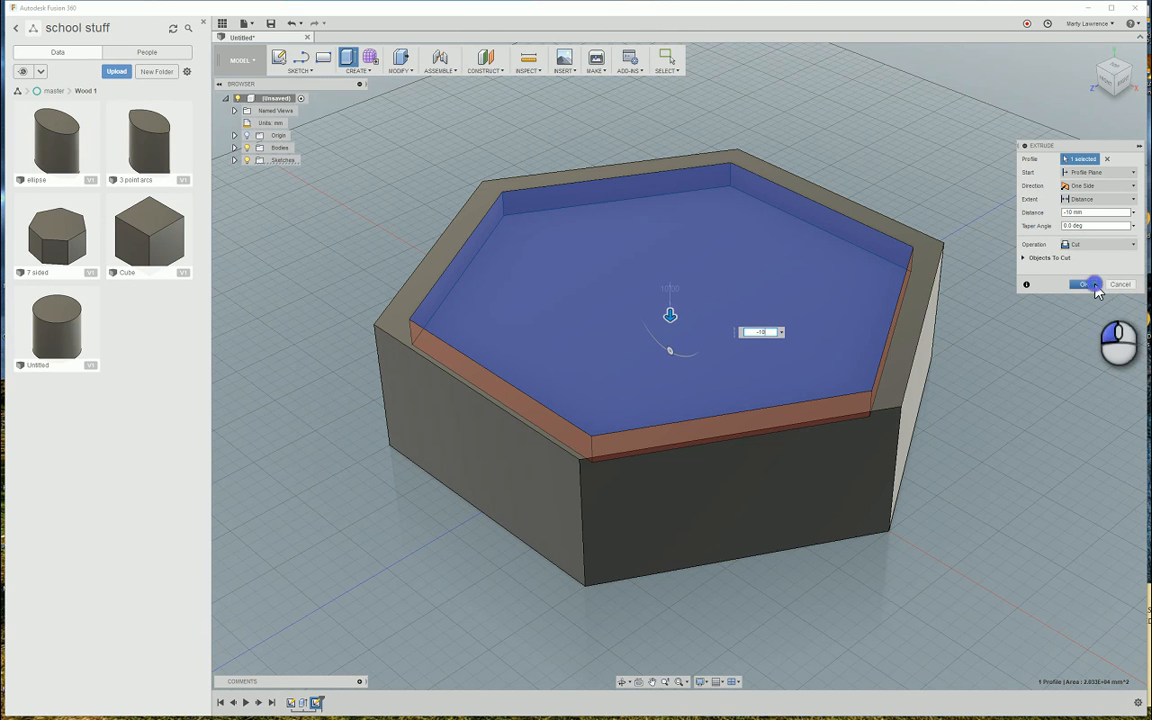
left_click(1094, 286)
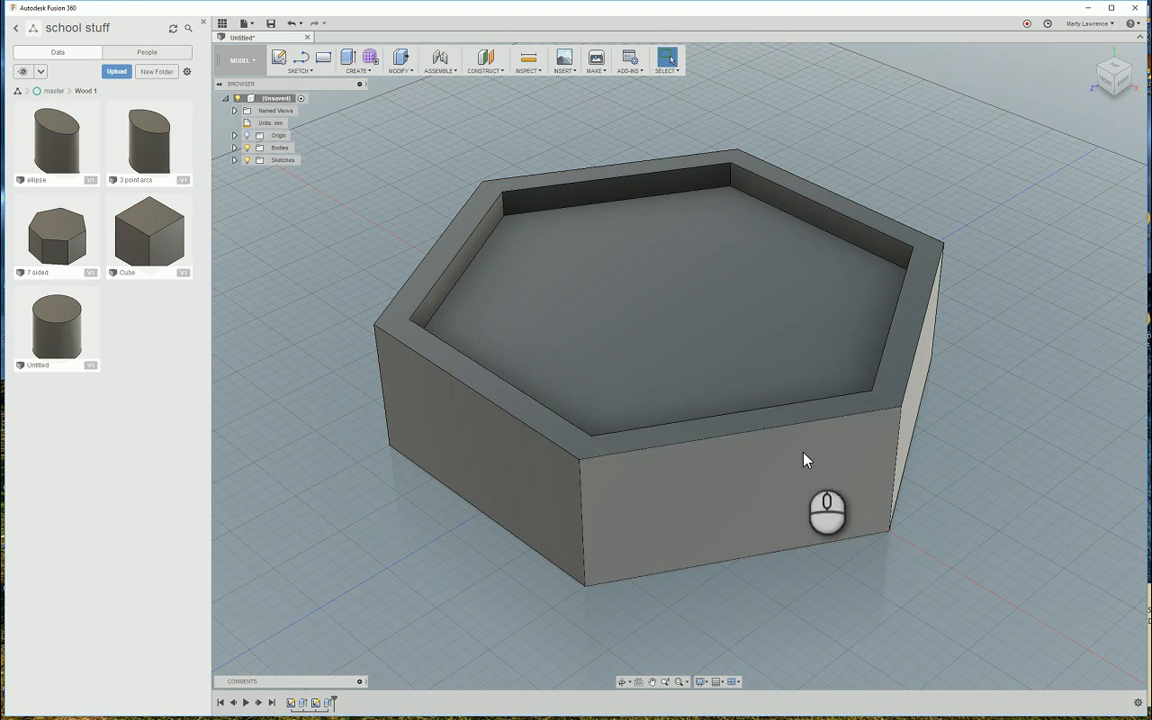
Sketch a 30 mm center diameter circle at the origin on the hexagonal pocket's floor and finish the sketch.
left_click(280, 59)
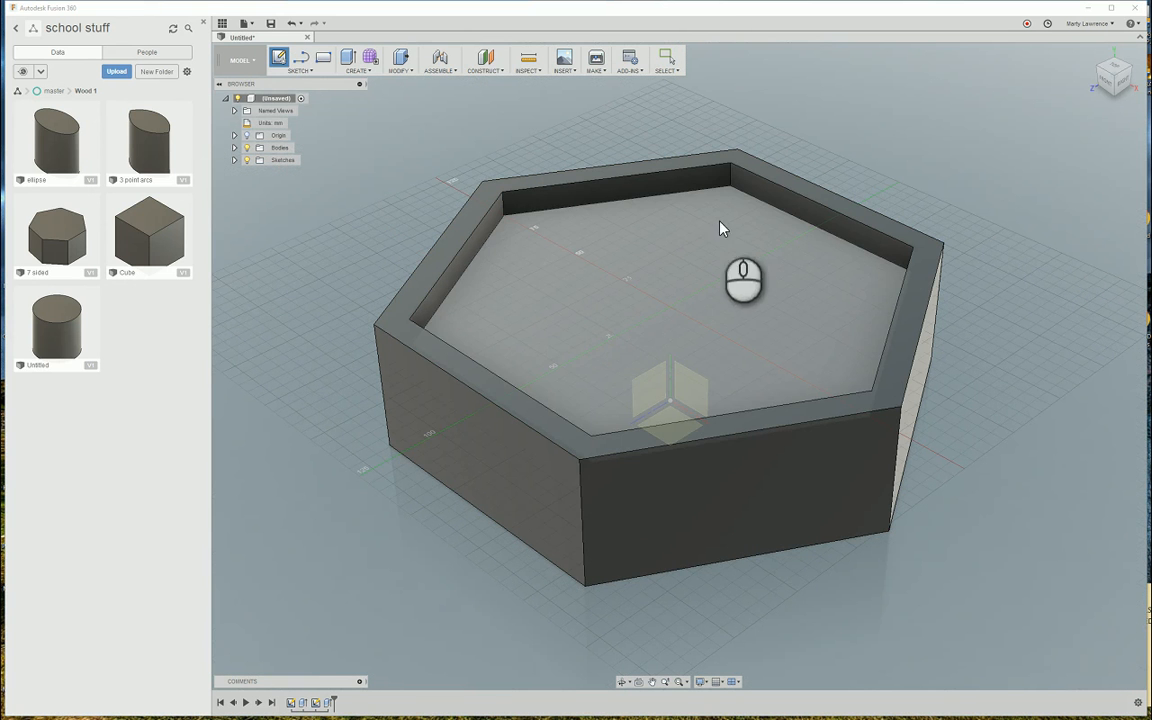
left_click(540, 291)
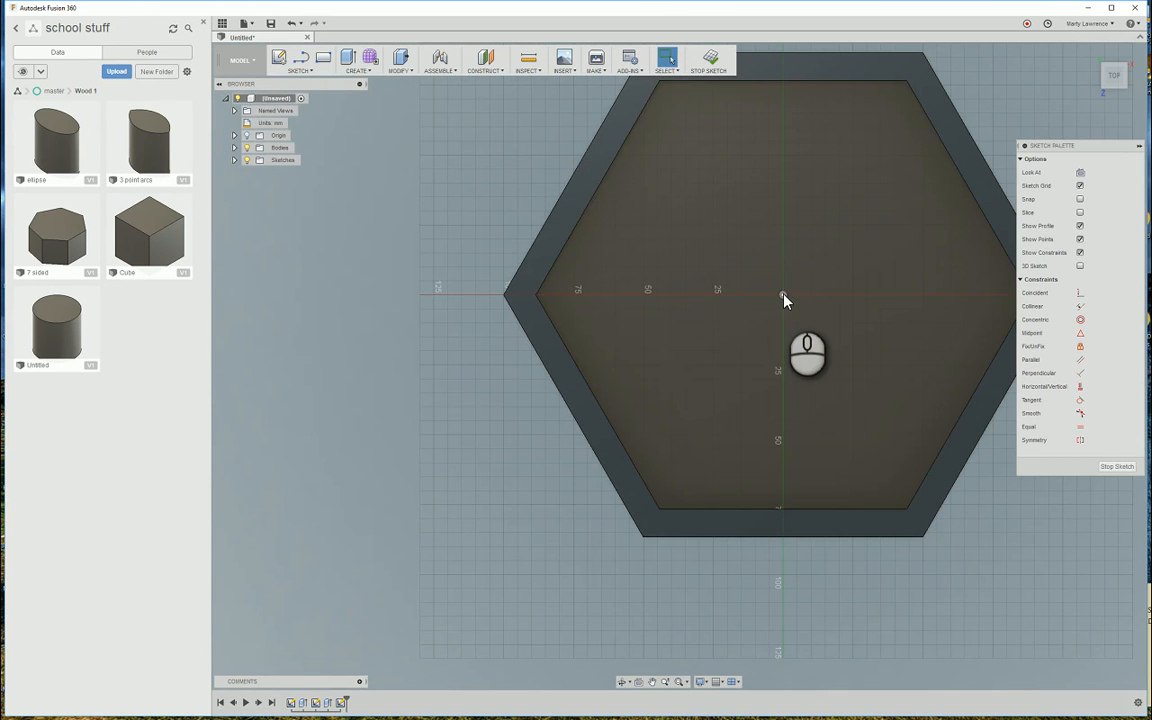
middle_click_drag(781, 303, 660, 345)
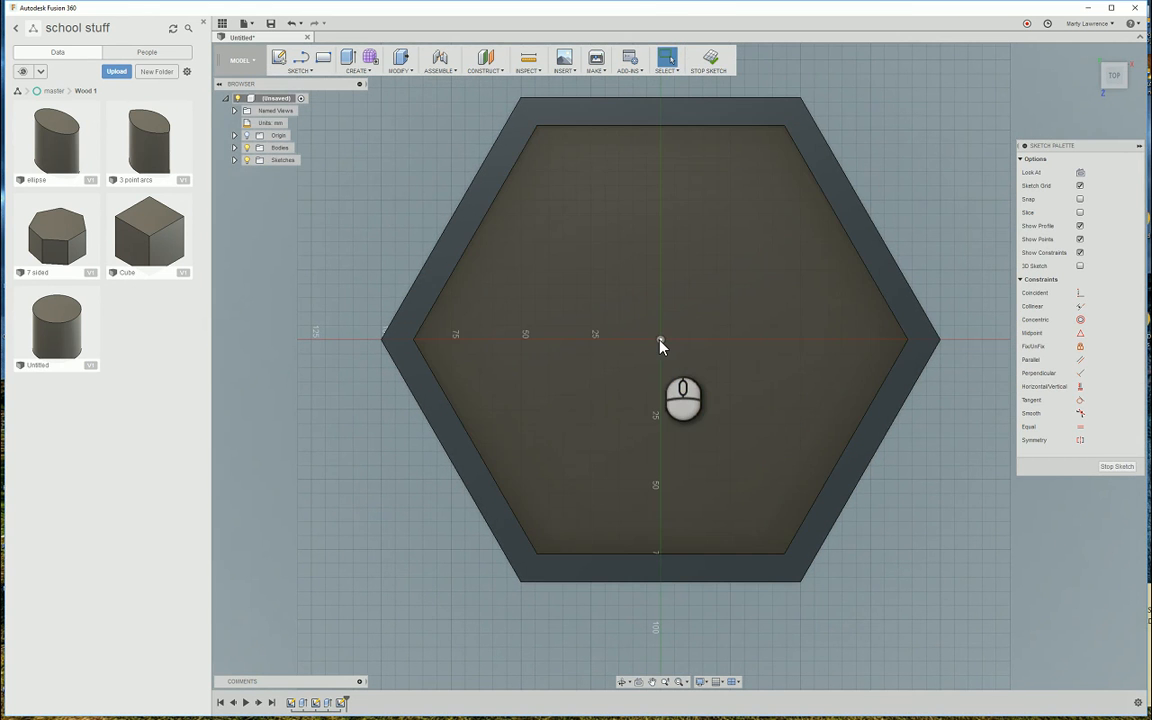
left_click(299, 70)
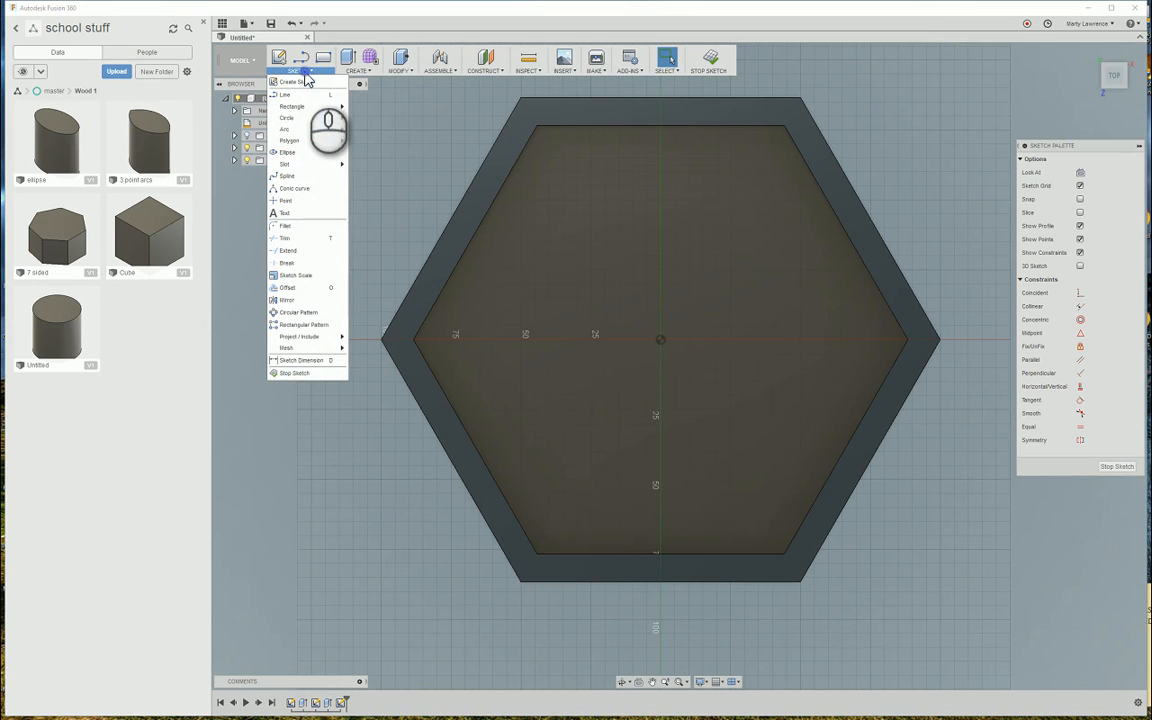
mouse_move(303, 121)
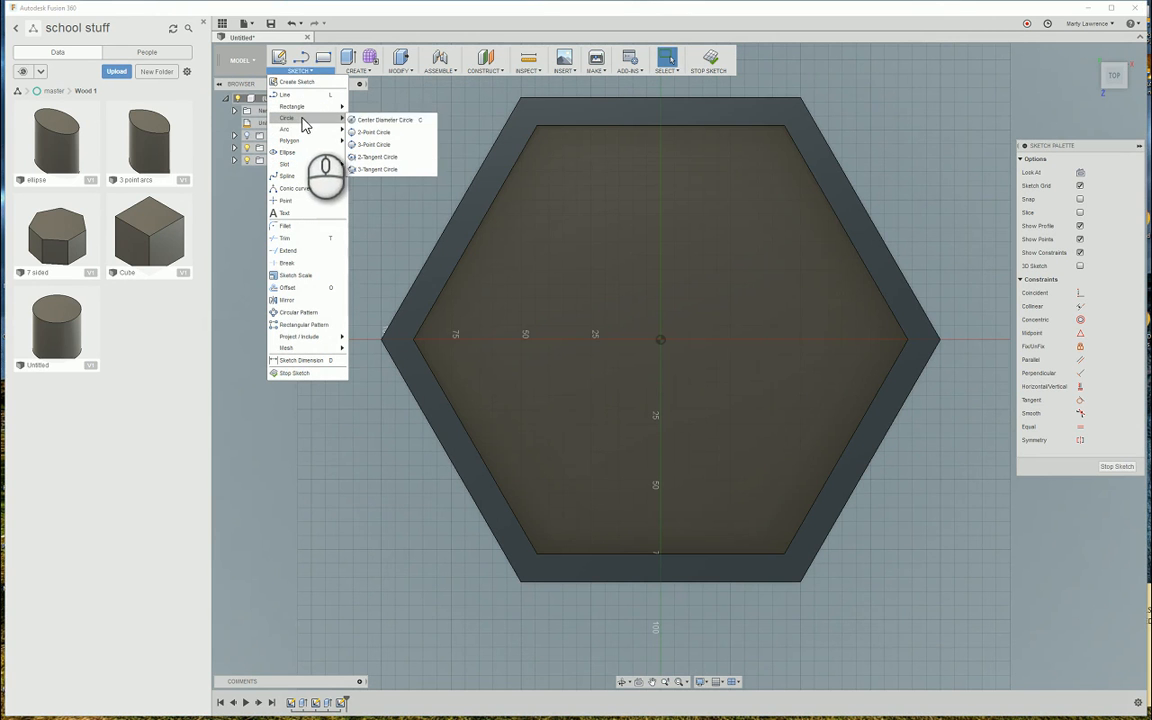
left_click(390, 121)
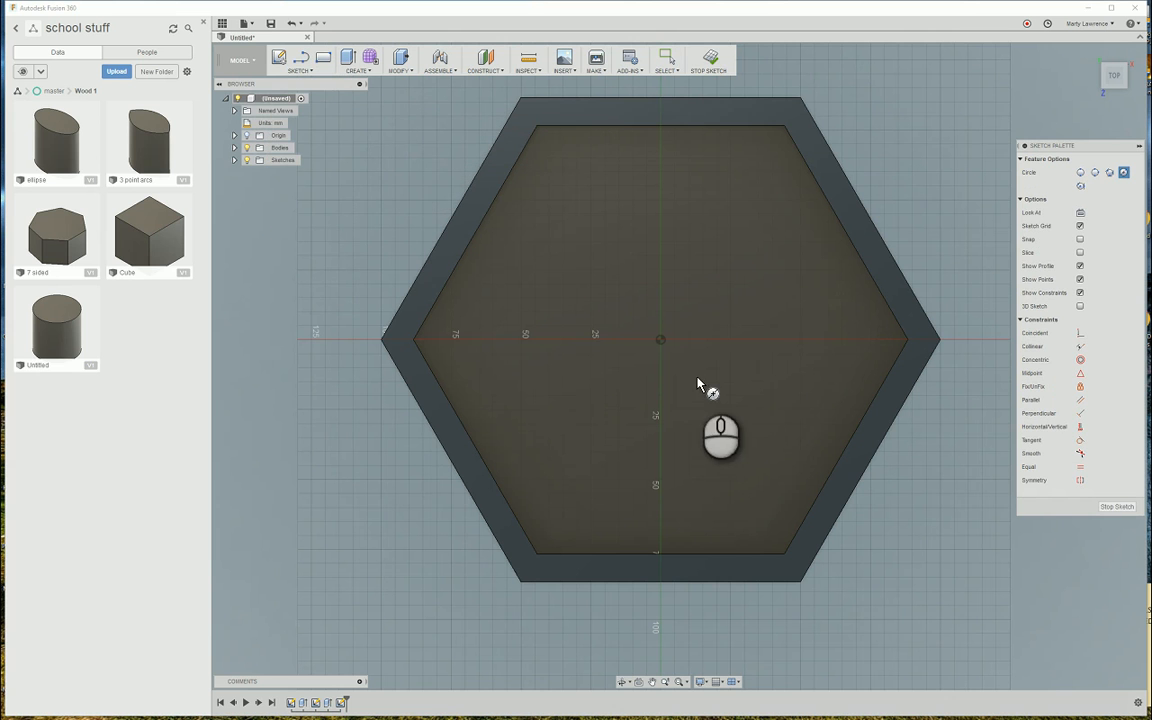
left_click(660, 341)
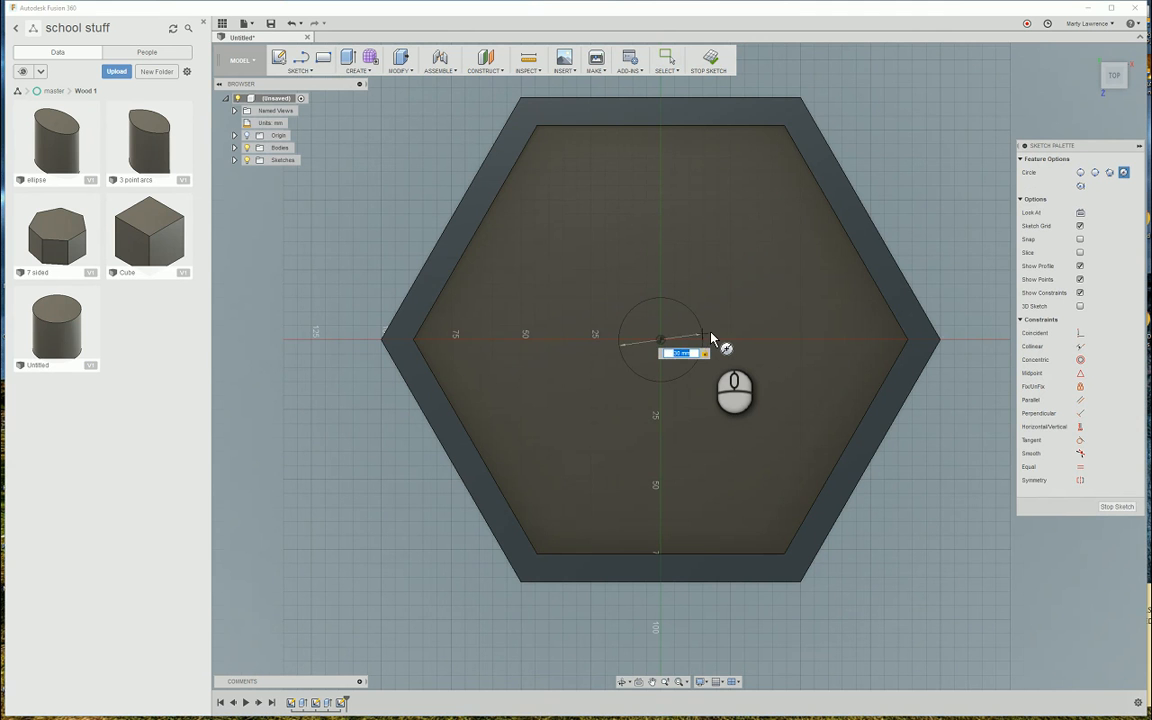
key("Return")
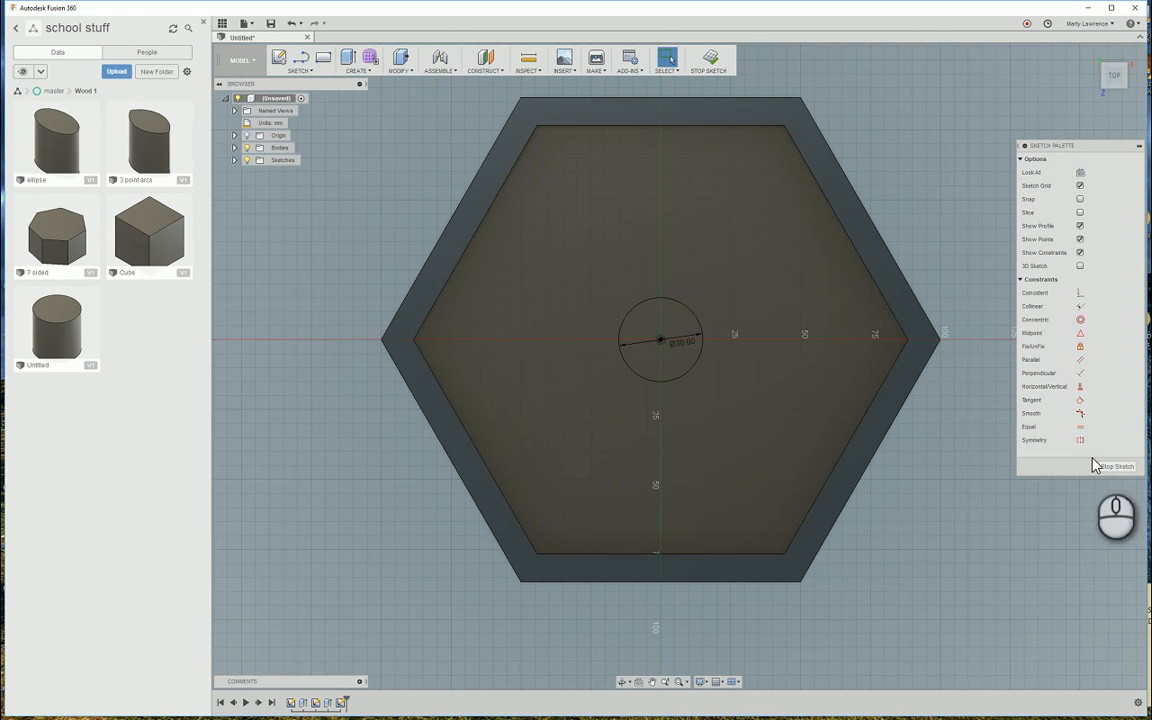
left_click(1115, 467)
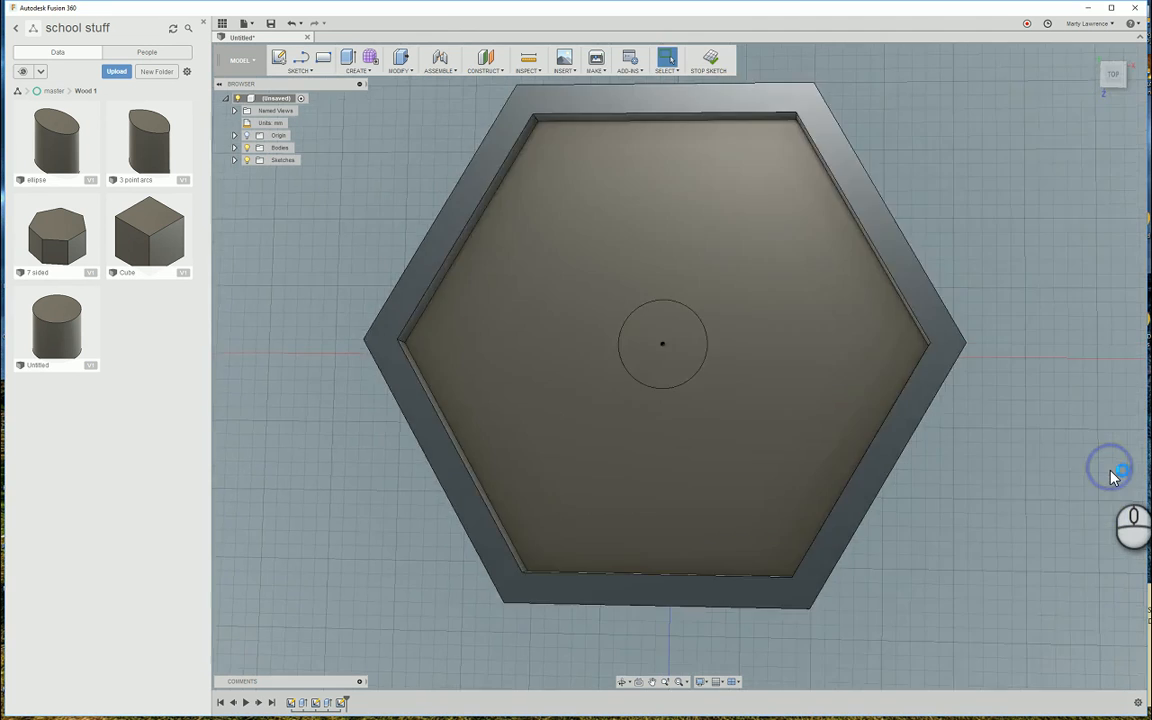
Cut the circle on the pocket floor down through the whole block by extruding it with the extent set to All.
left_click(349, 60)
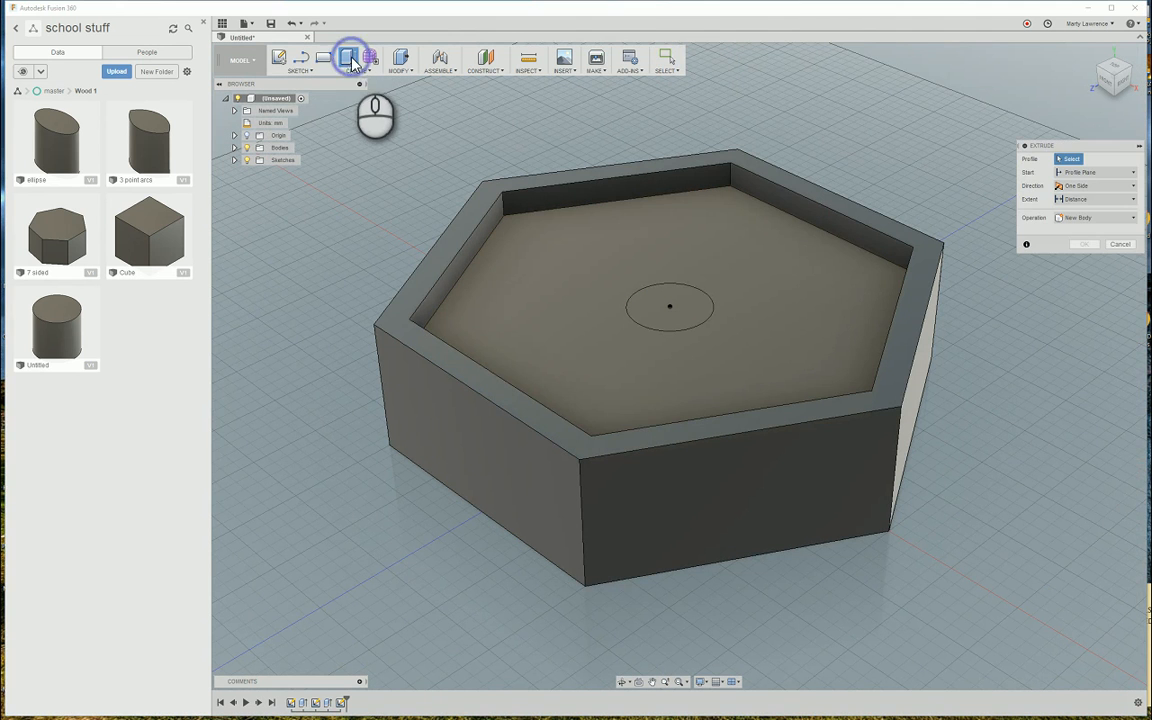
left_click(700, 316)
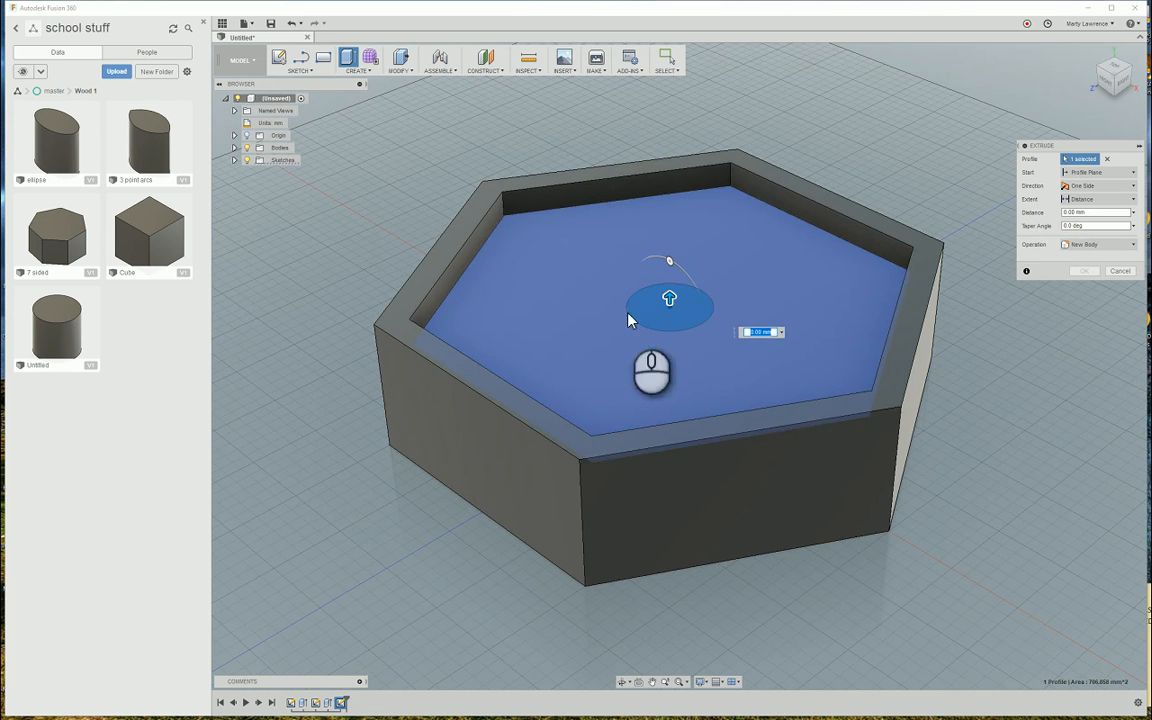
left_click(1090, 201)
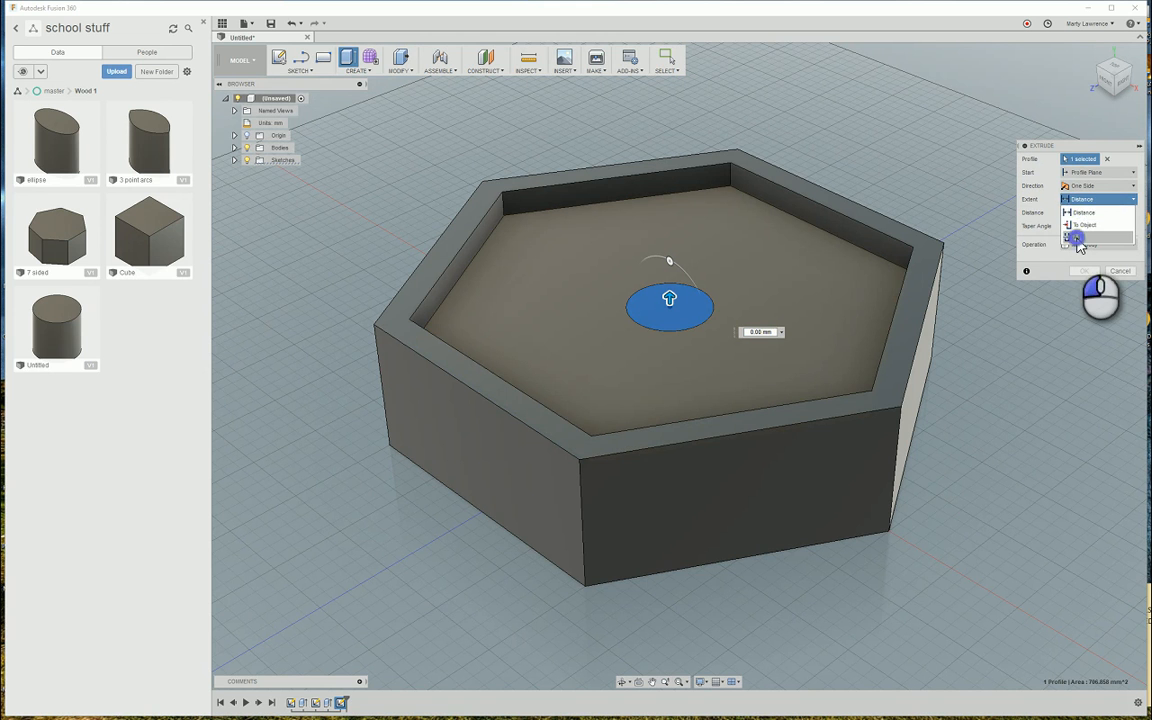
left_click(1077, 242)
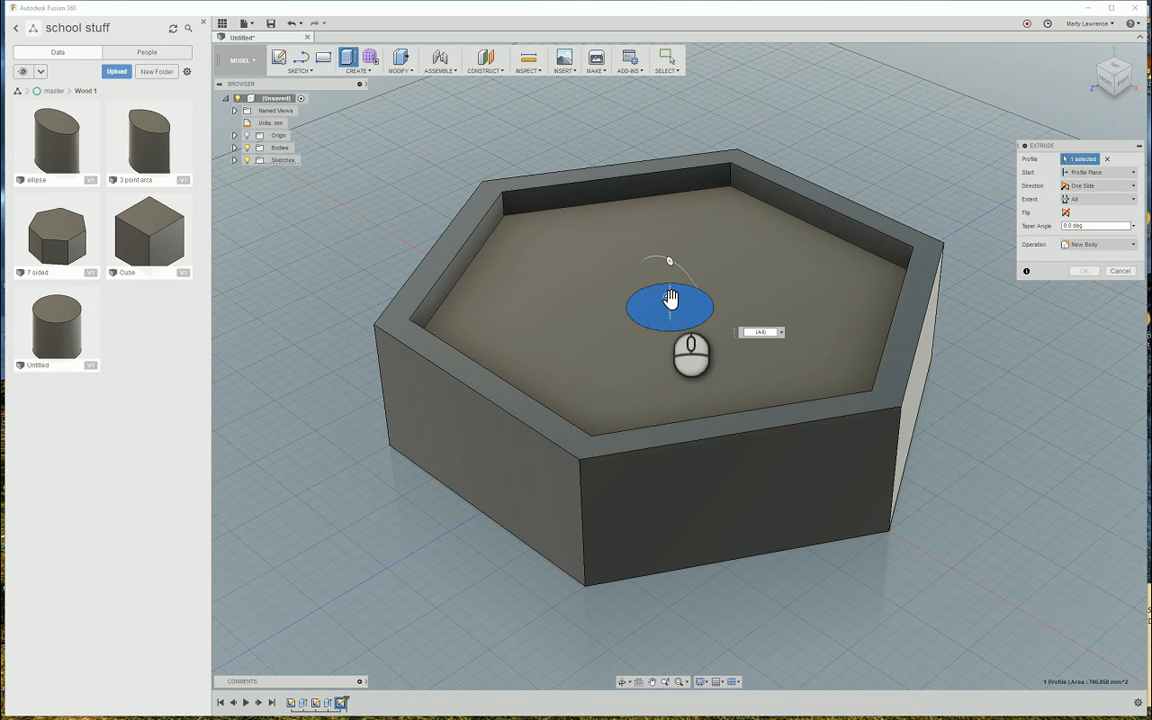
left_click_drag(670, 298, 670, 340)
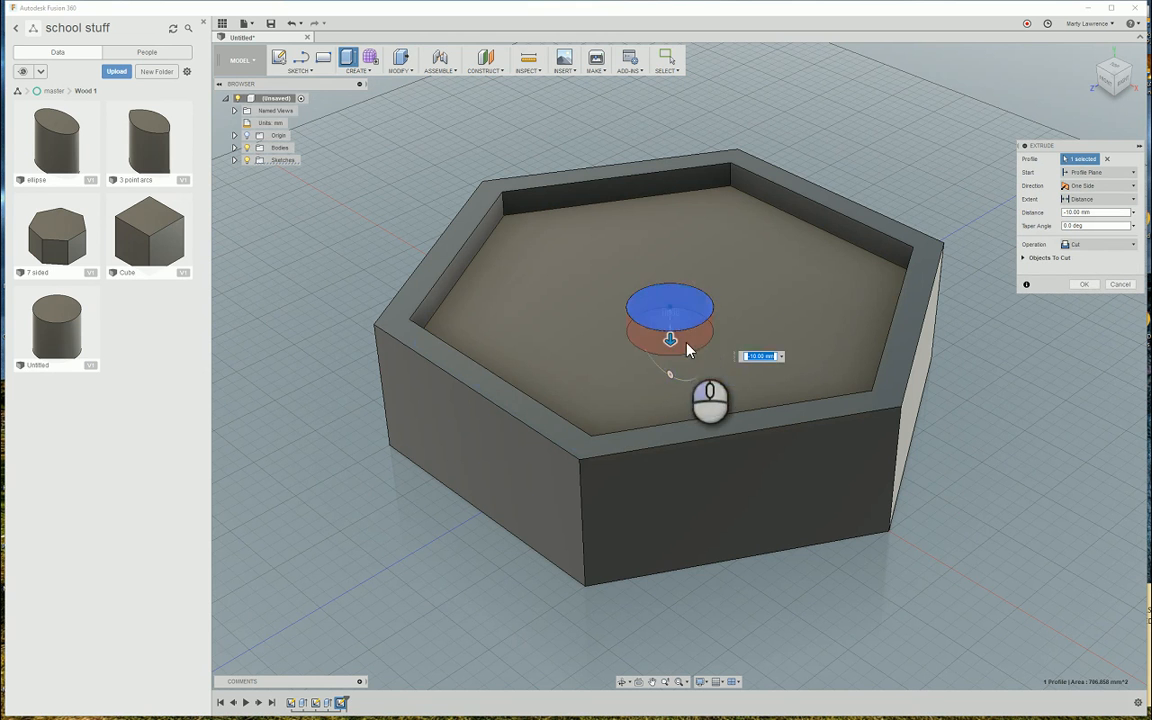
left_click(1097, 203)
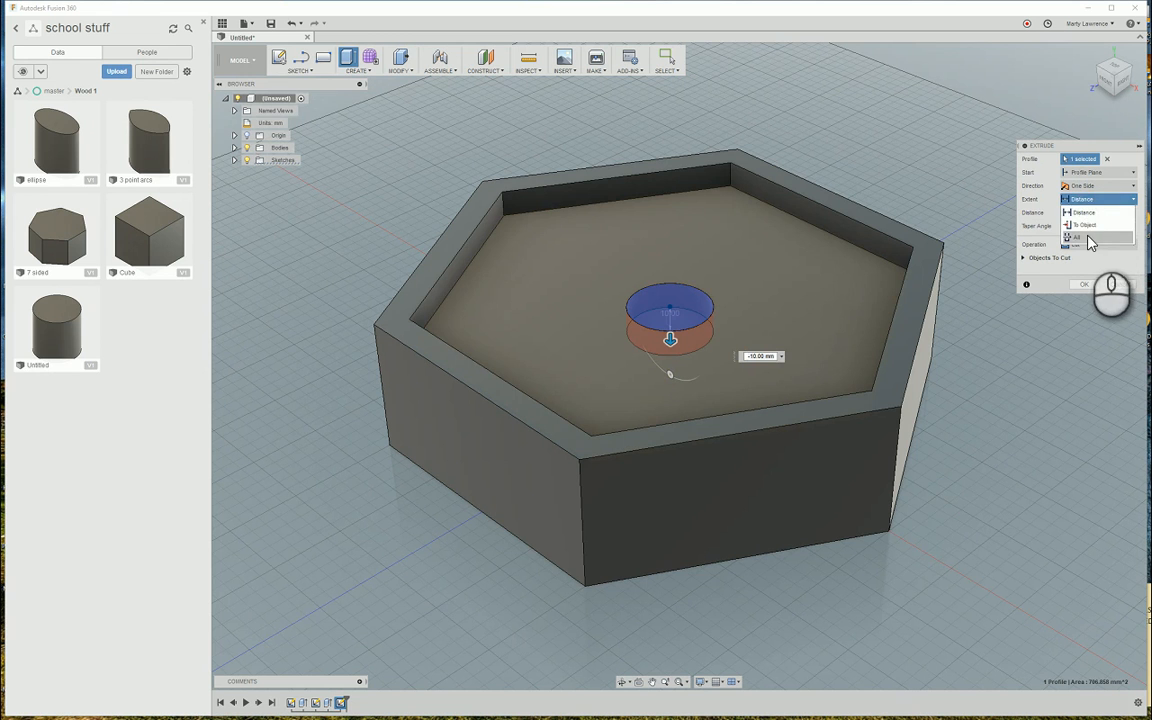
left_click(1090, 239)
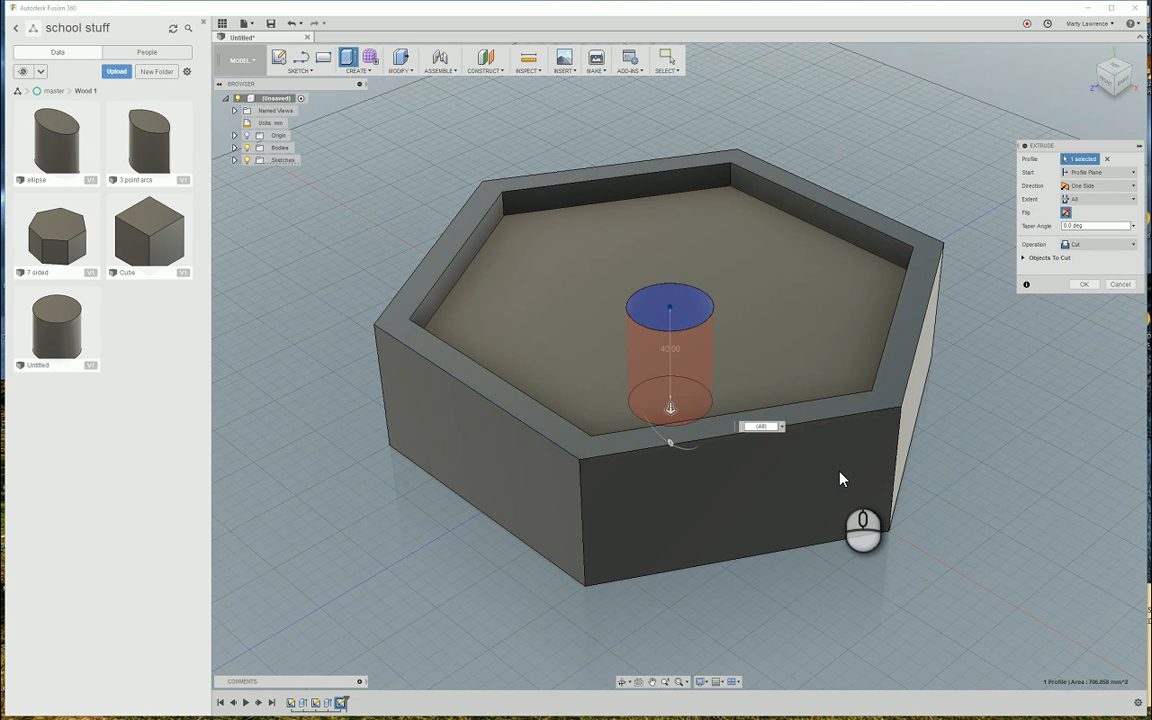
left_click(1085, 285)
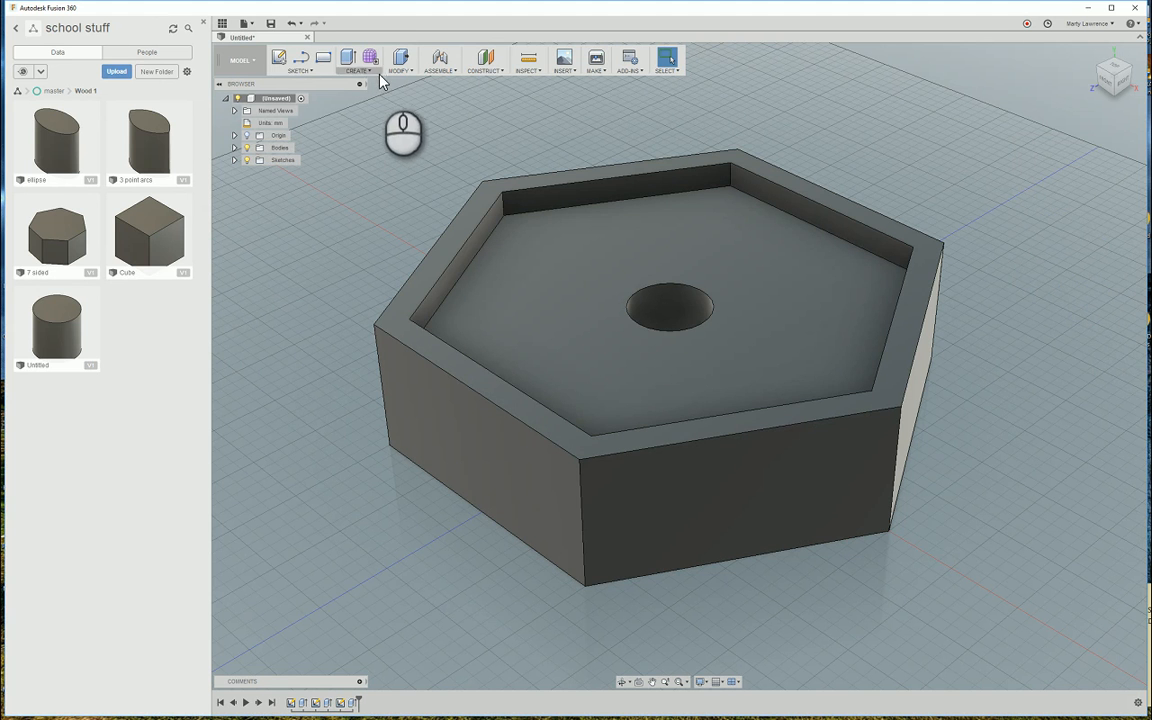
Add a modeled, full-length, right-hand M30x3.5 thread with the ISO Metric profile to the wall of the central hole.
left_click(404, 74)
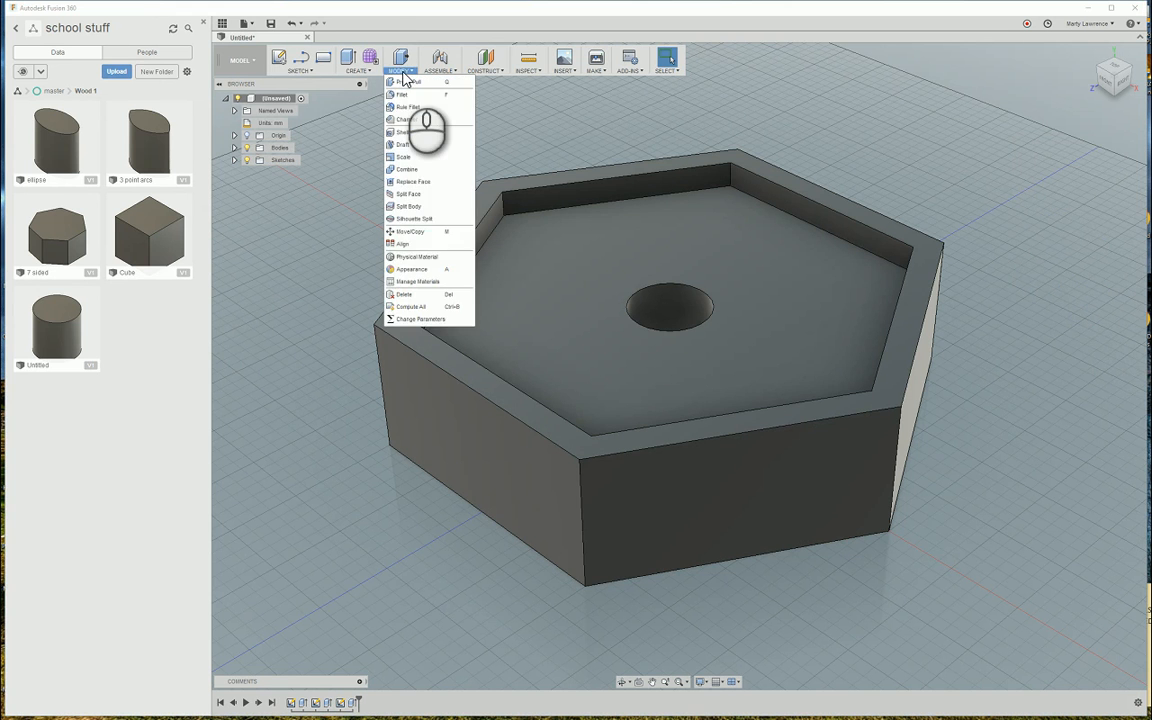
left_click(362, 72)
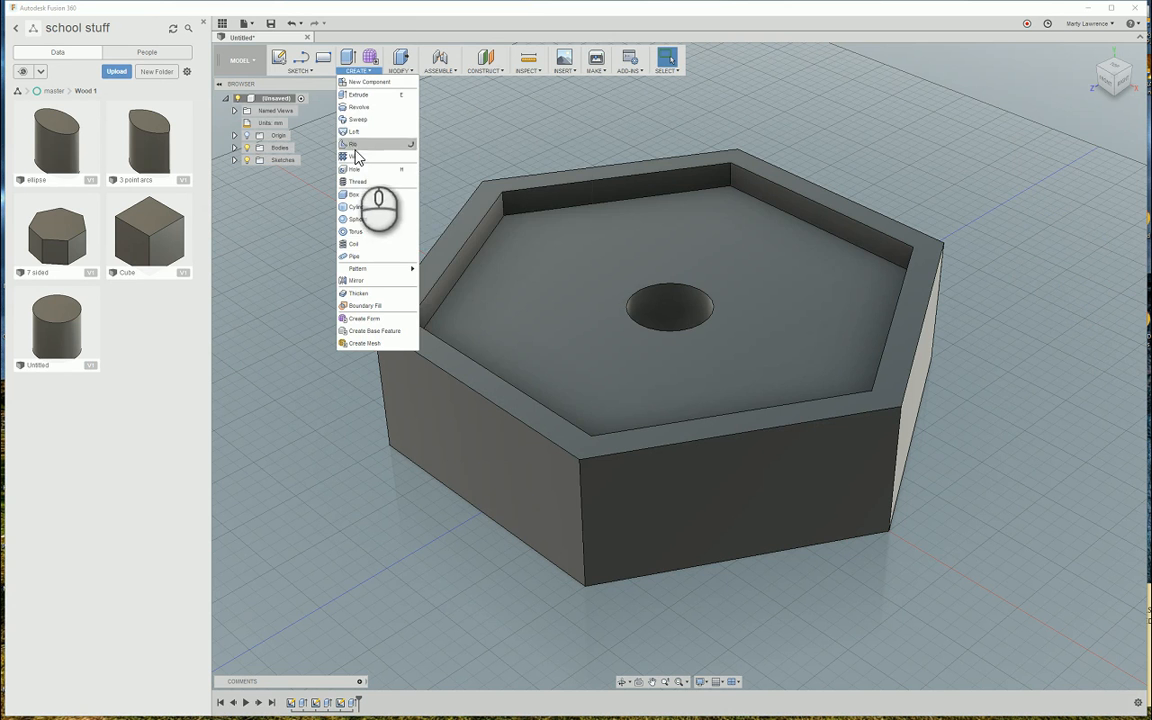
left_click(358, 184)
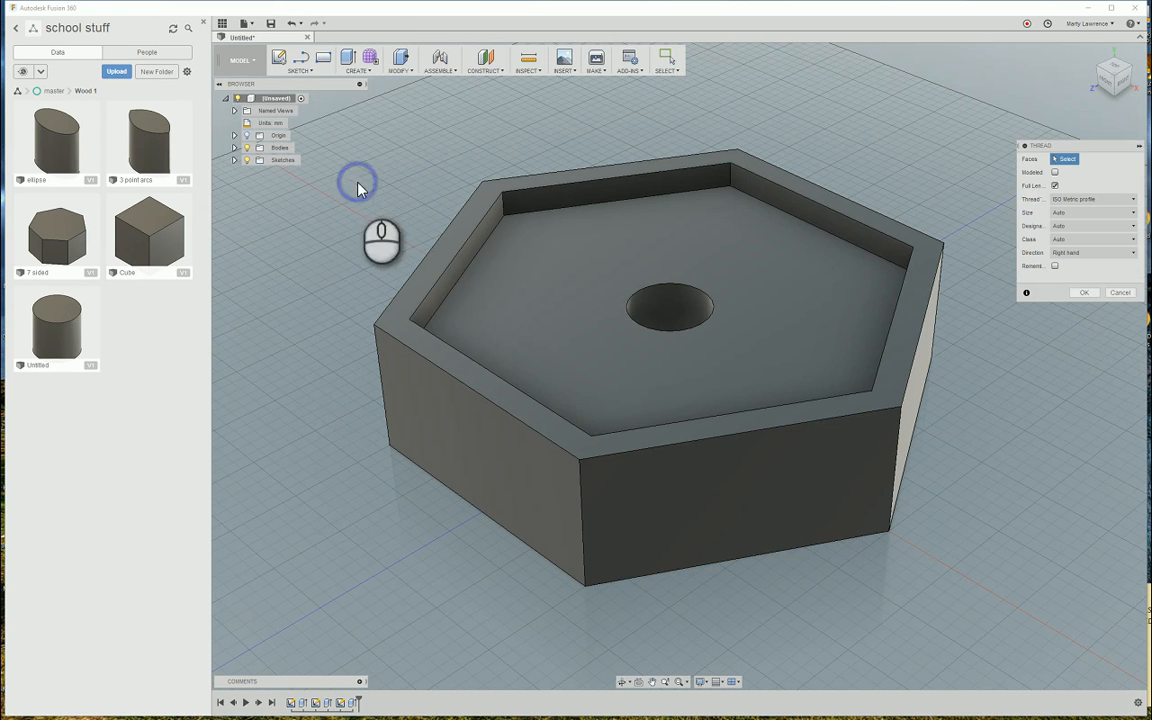
left_click(672, 305)
left_click(699, 305)
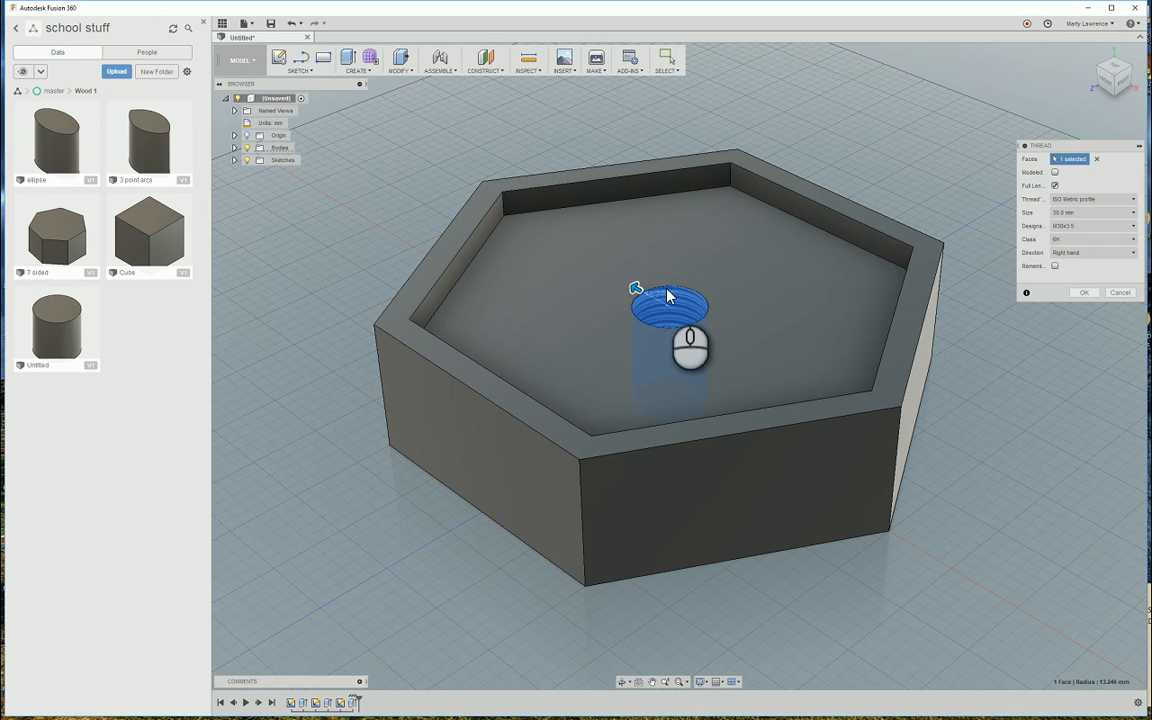
left_click(1056, 174)
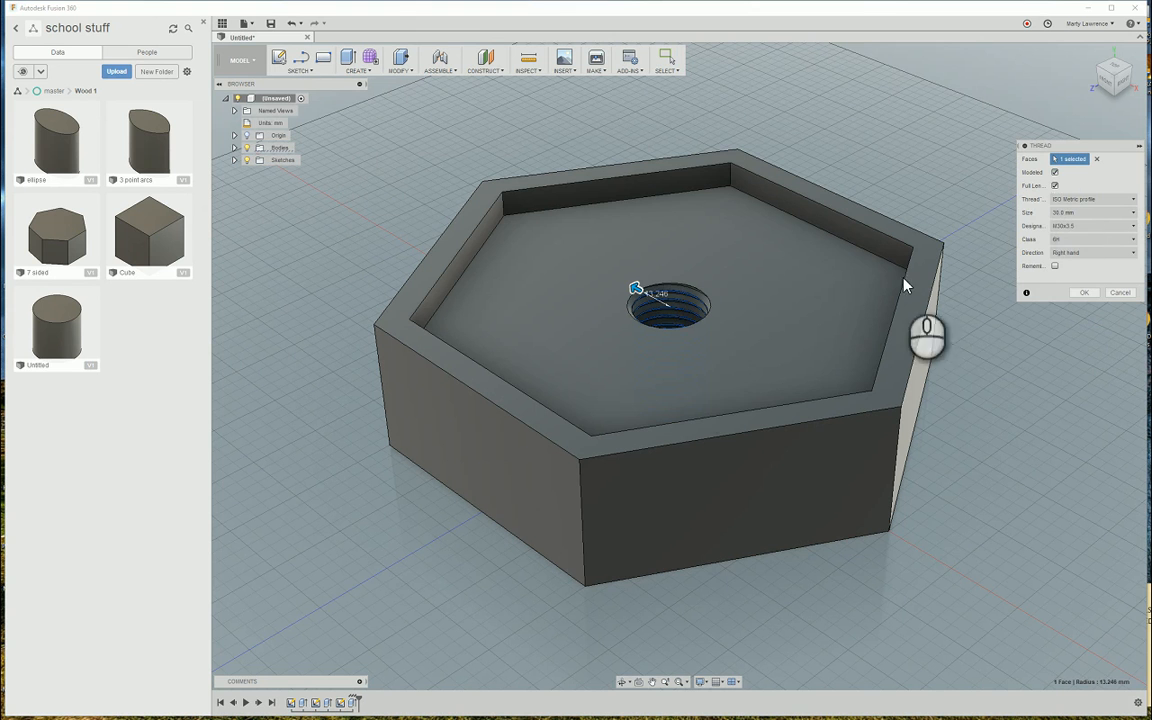
left_click(1085, 201)
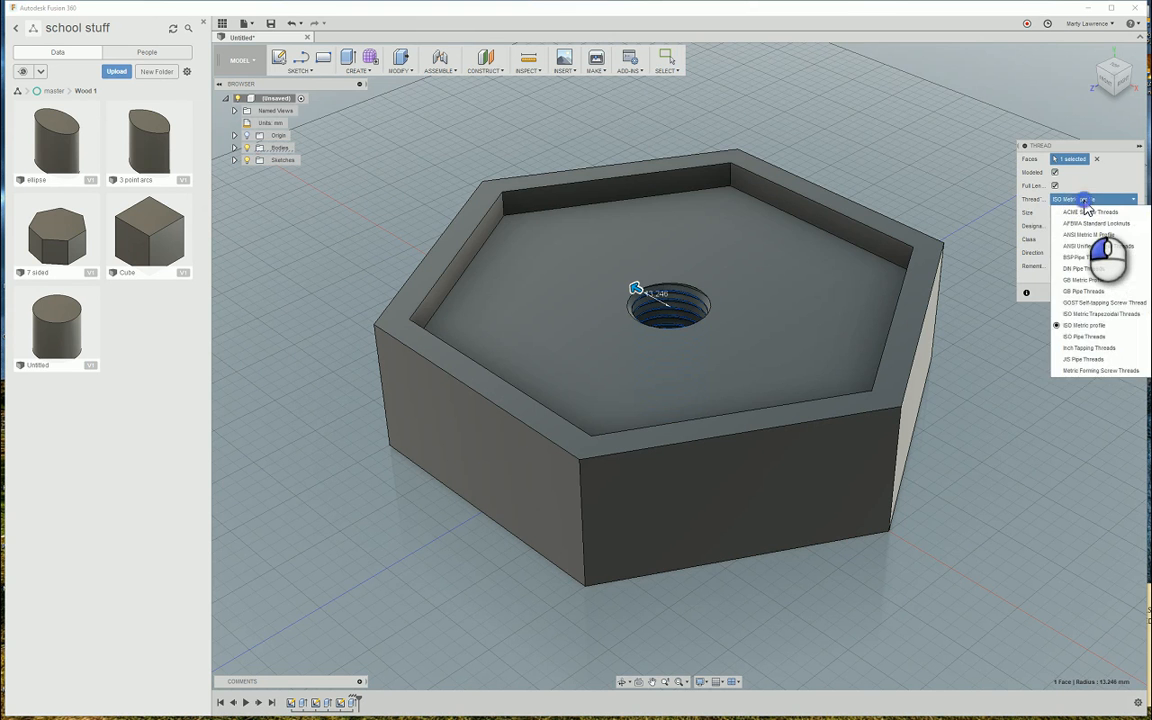
left_click(1086, 202)
left_click(1092, 202)
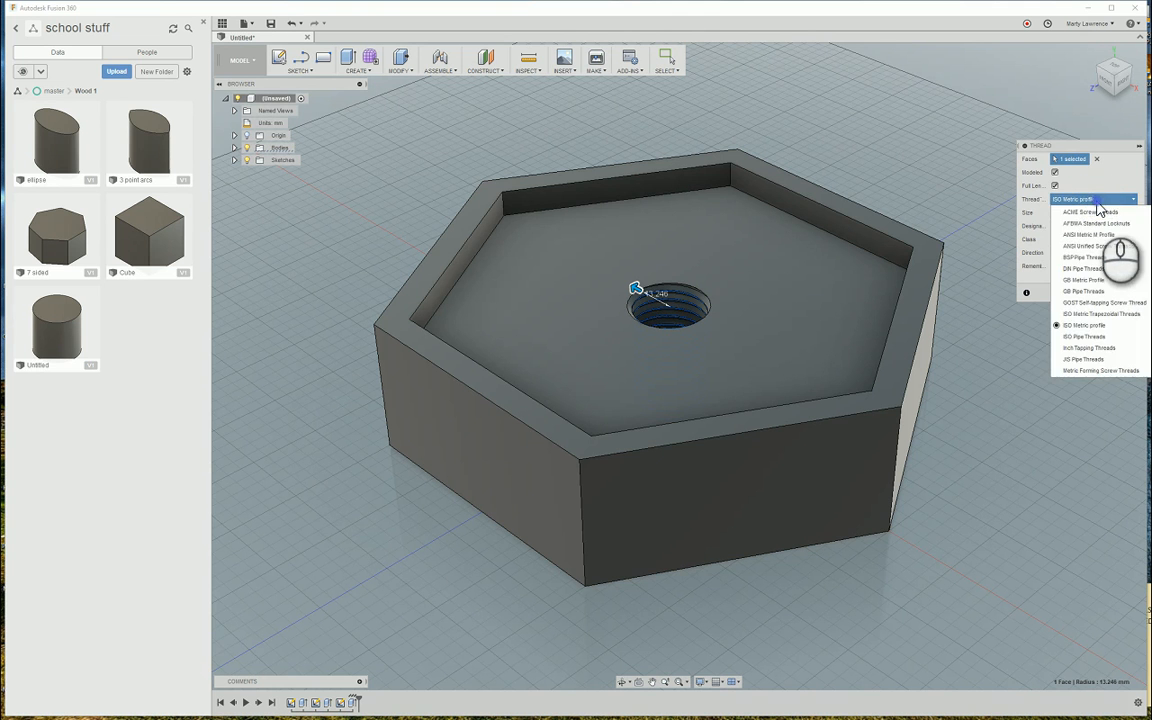
left_click(1096, 200)
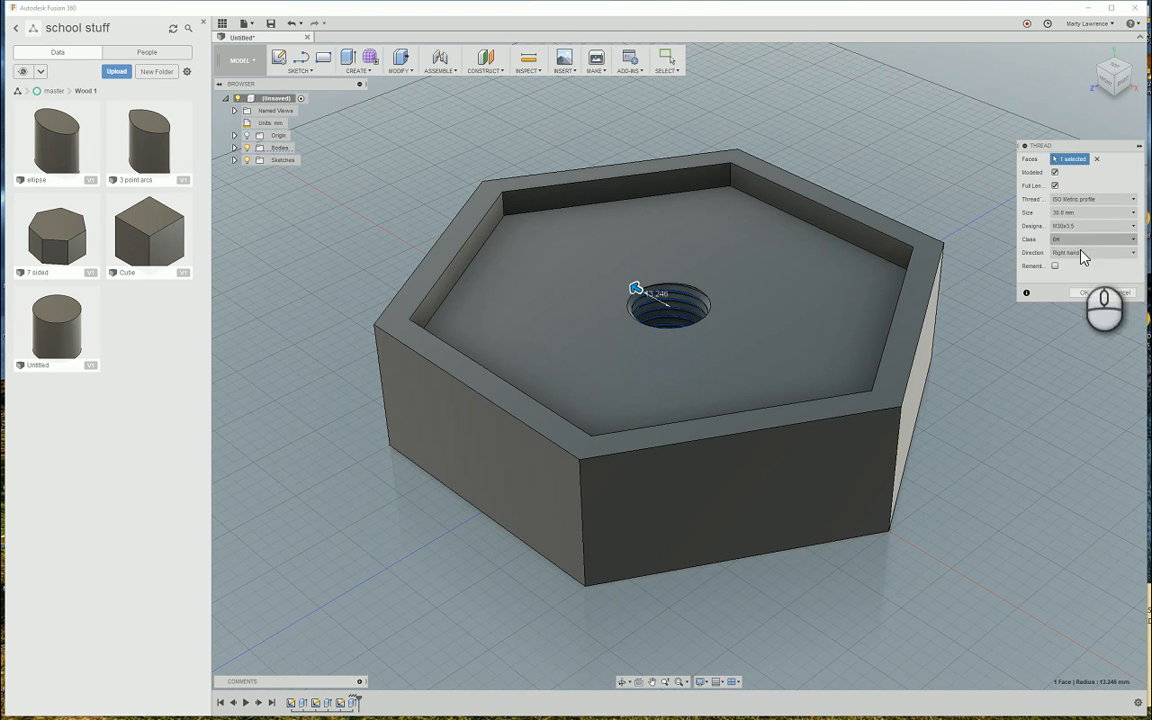
left_click(1110, 226)
left_click(1110, 226)
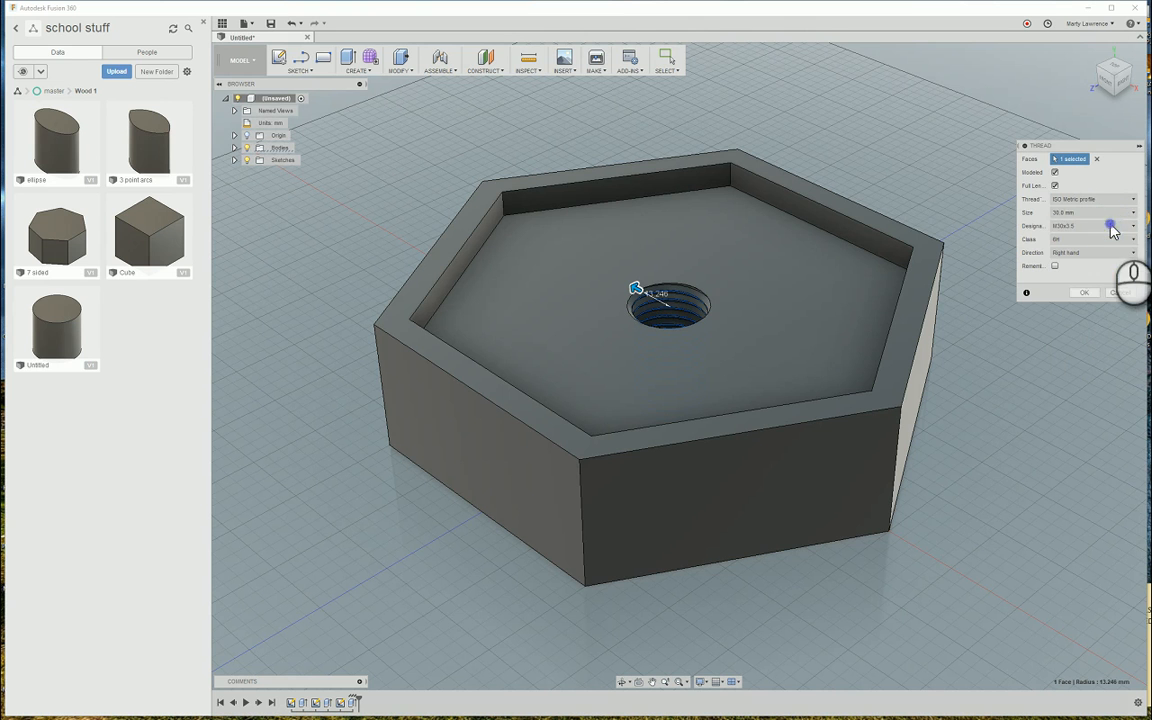
left_click(1083, 293)
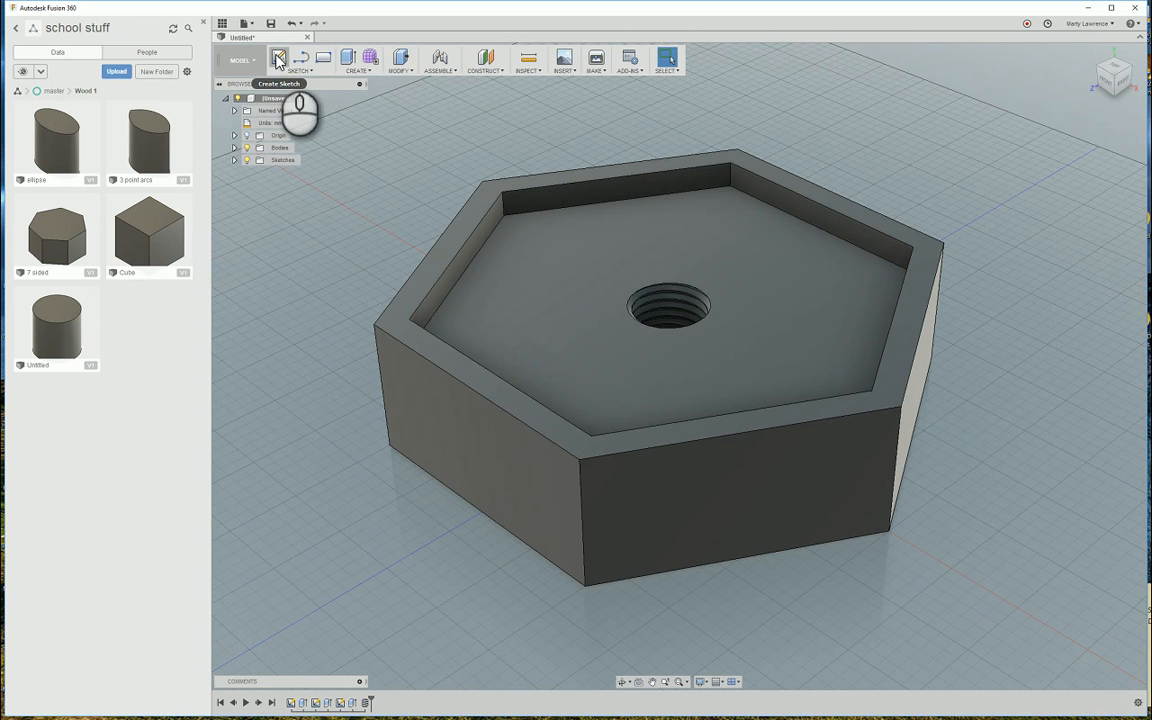
Sketch a vertical and a horizontal line on the block's front side face, each joining the midpoints of opposite edges.
left_click(277, 60)
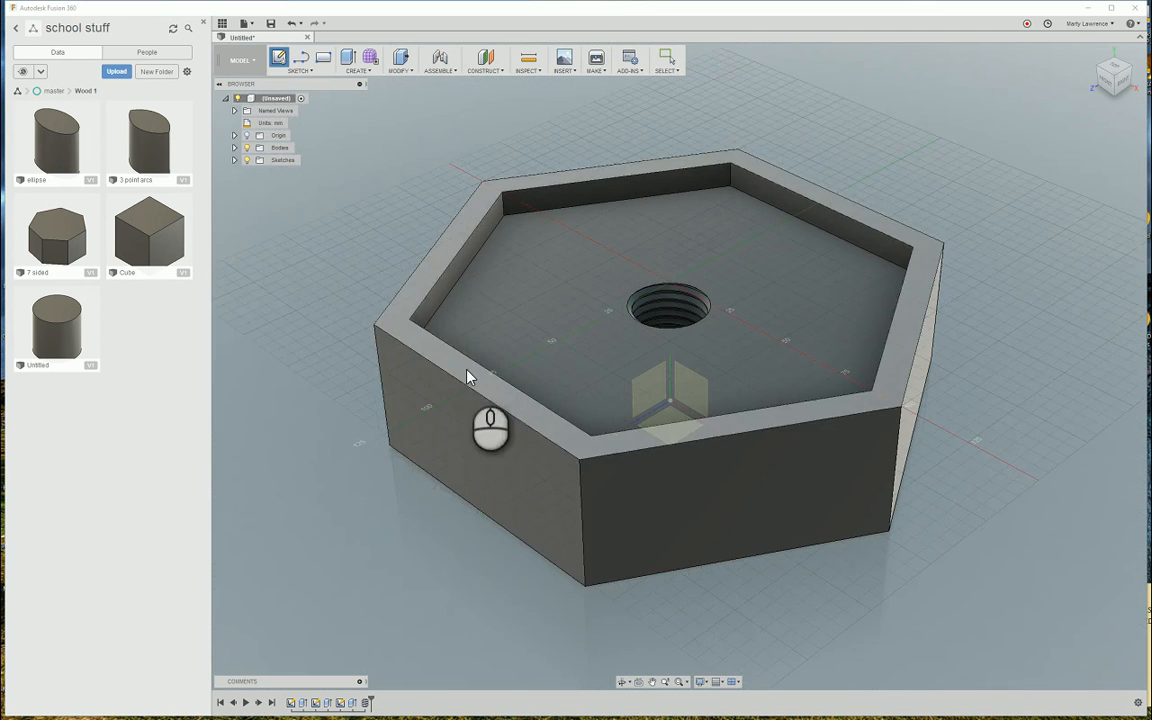
left_click(491, 424)
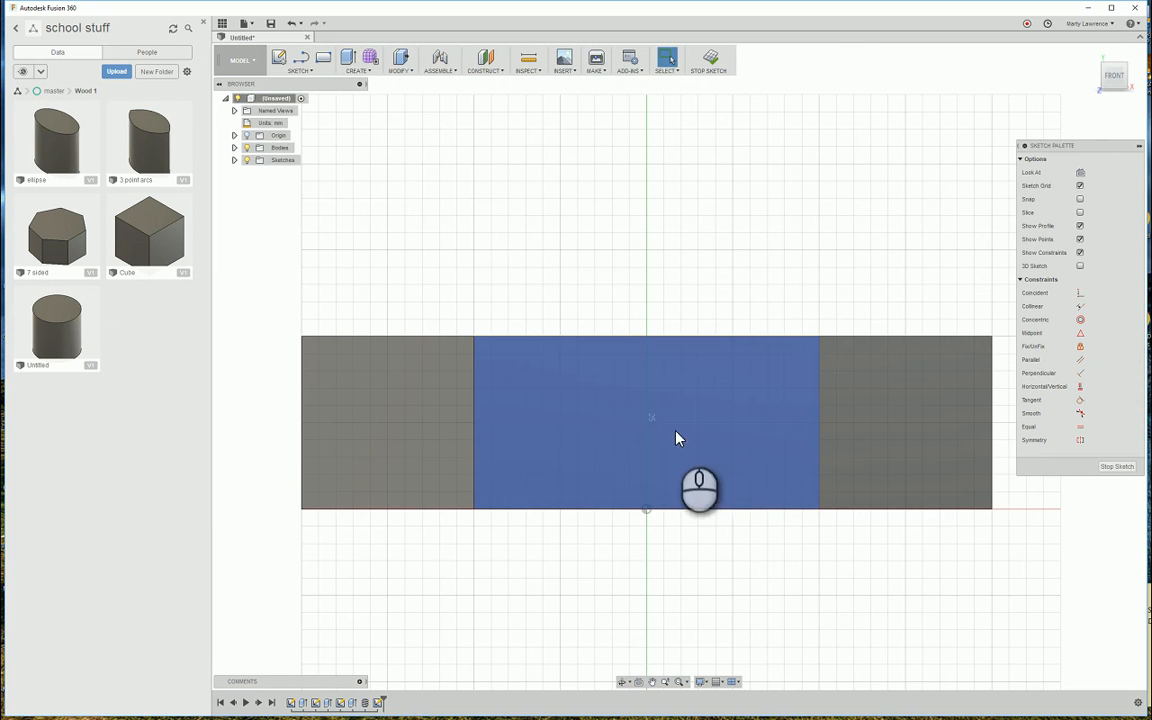
left_click(303, 60)
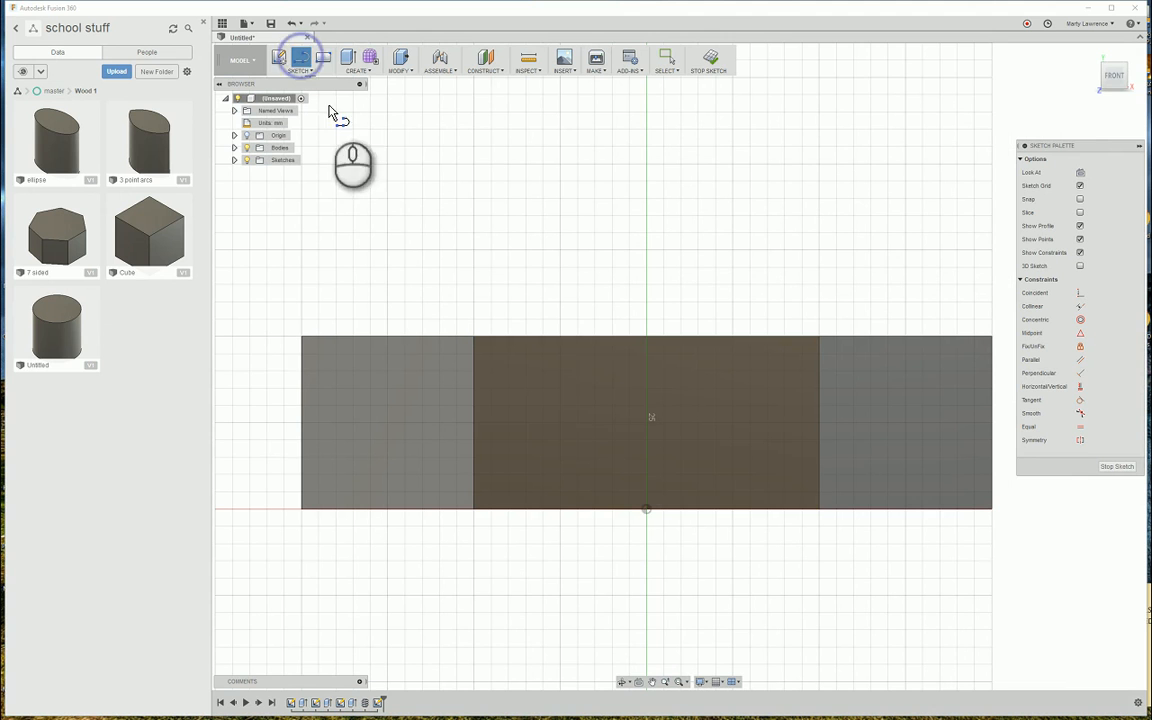
left_click(648, 341)
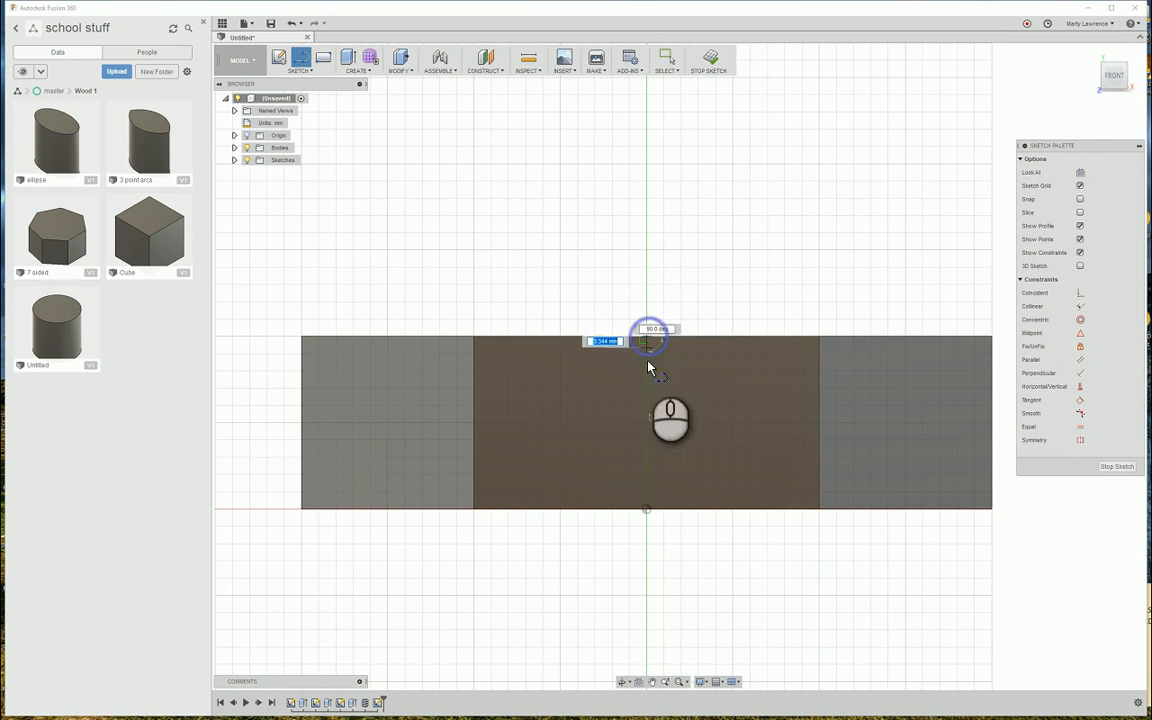
left_click(647, 509)
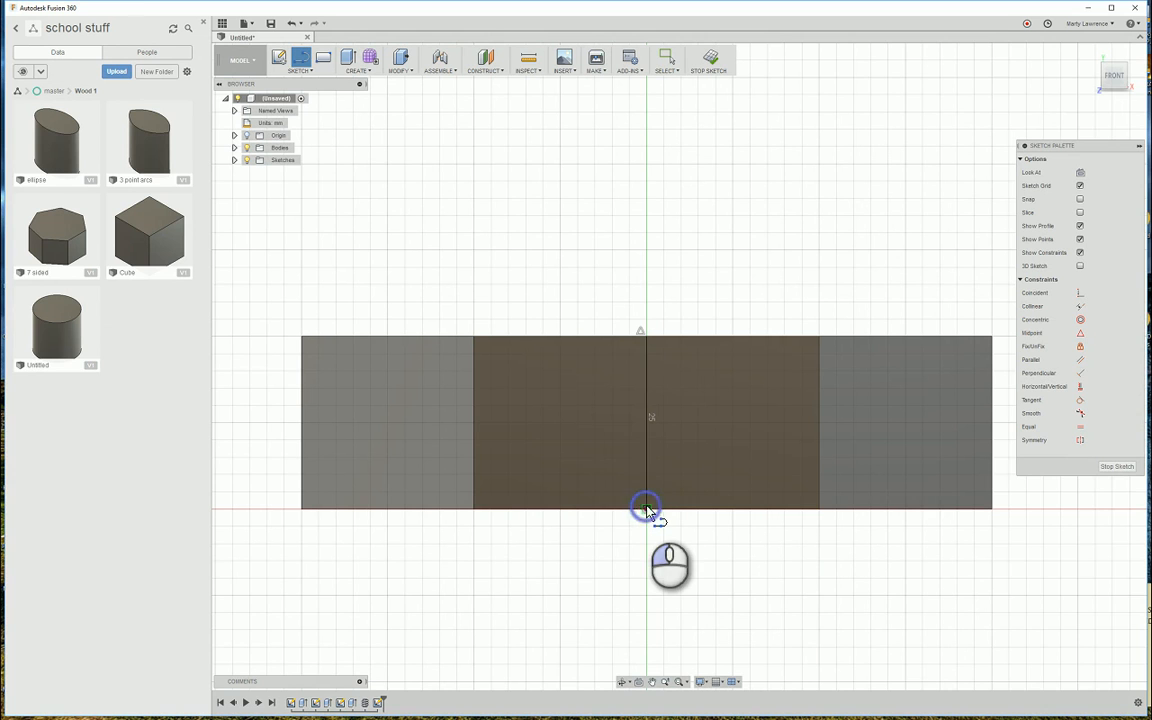
left_click(475, 423)
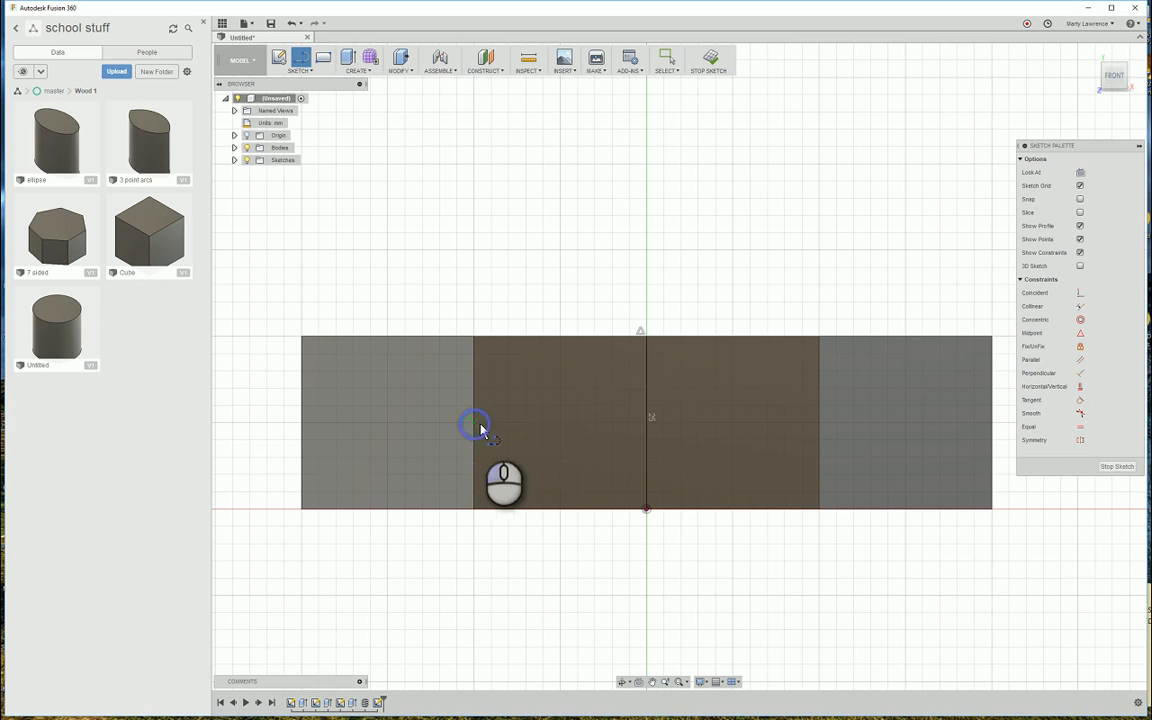
left_click(817, 424)
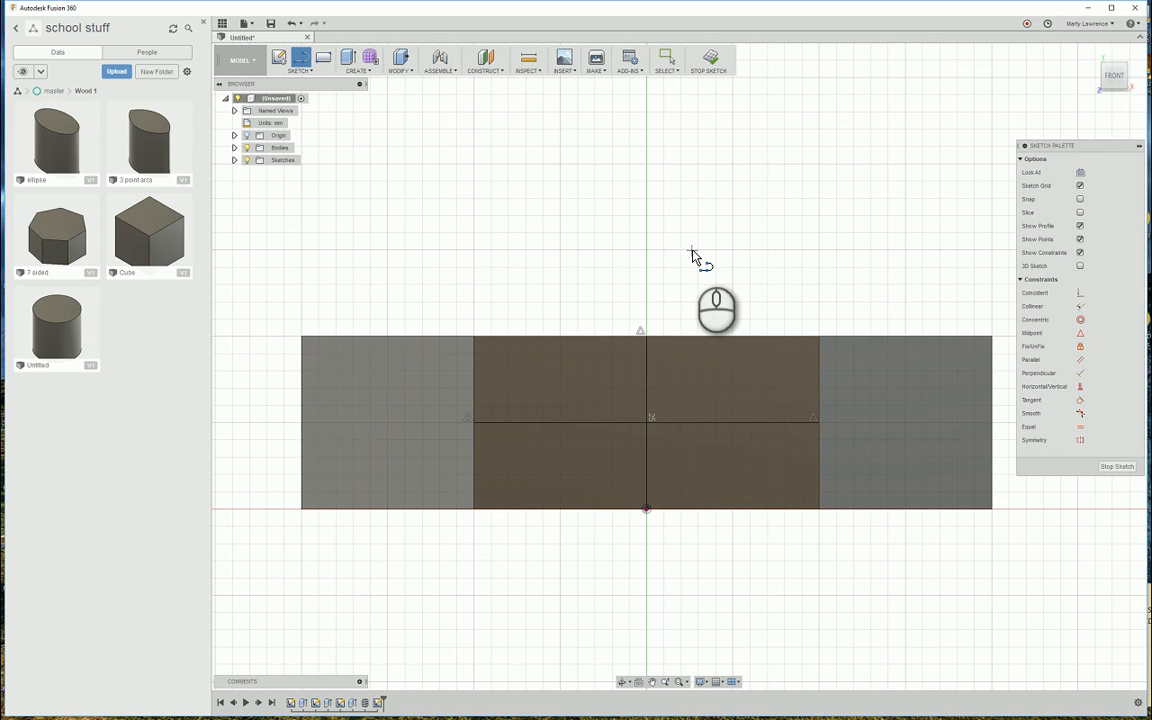
key("Escape")
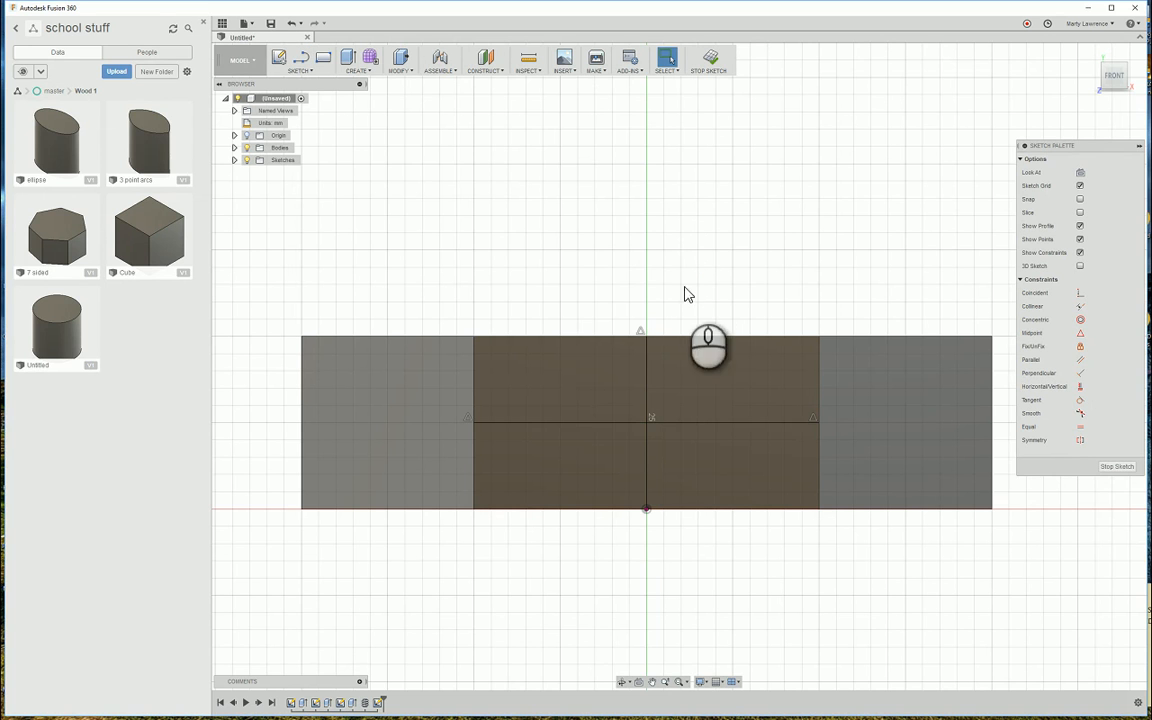
Convert the vertical and horizontal centre lines on the front face to construction lines.
left_click(646, 362)
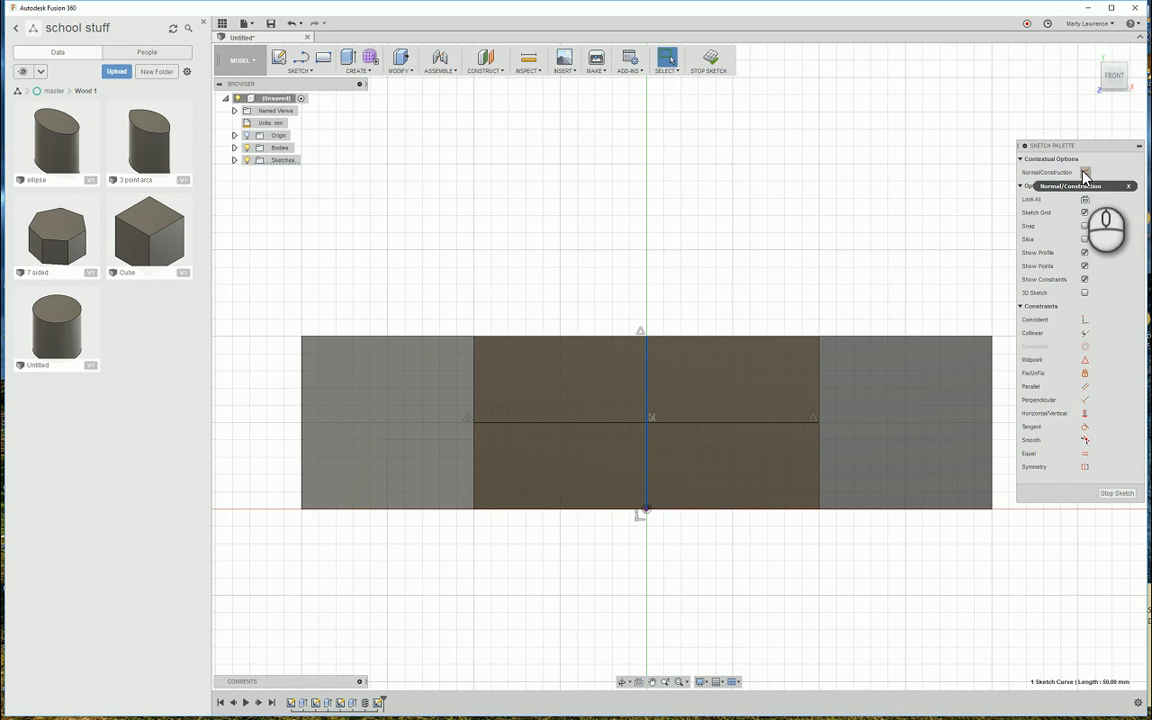
left_click(1083, 172)
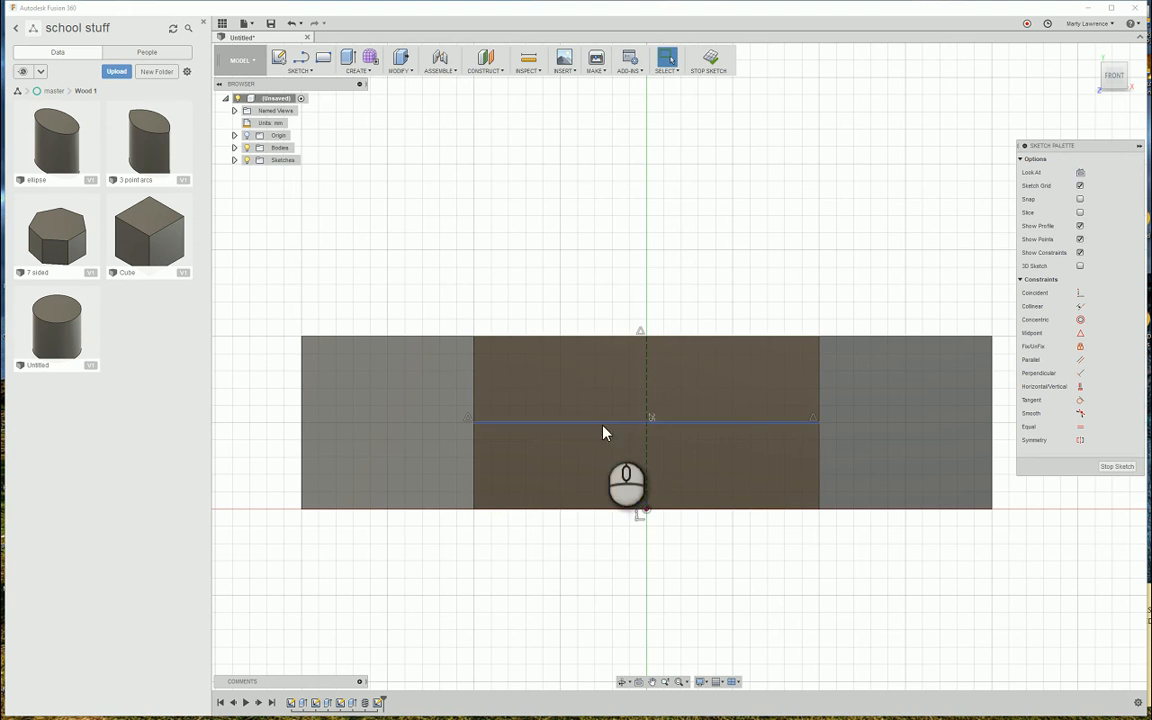
left_click(573, 424)
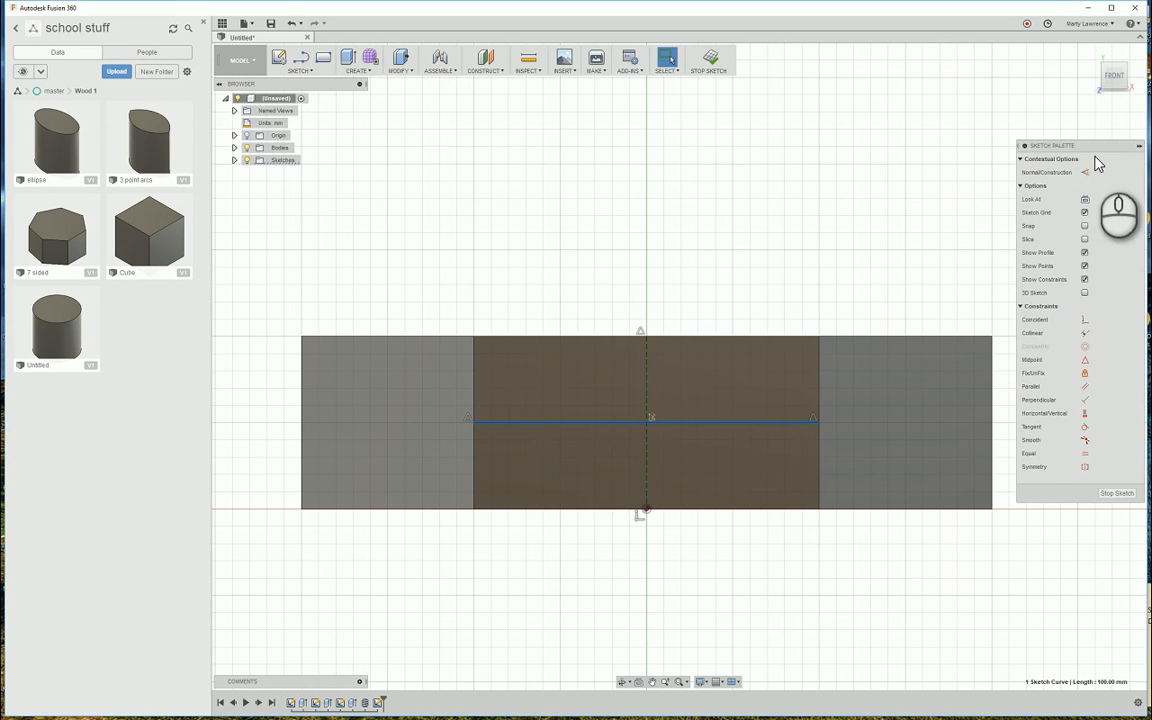
left_click(1085, 173)
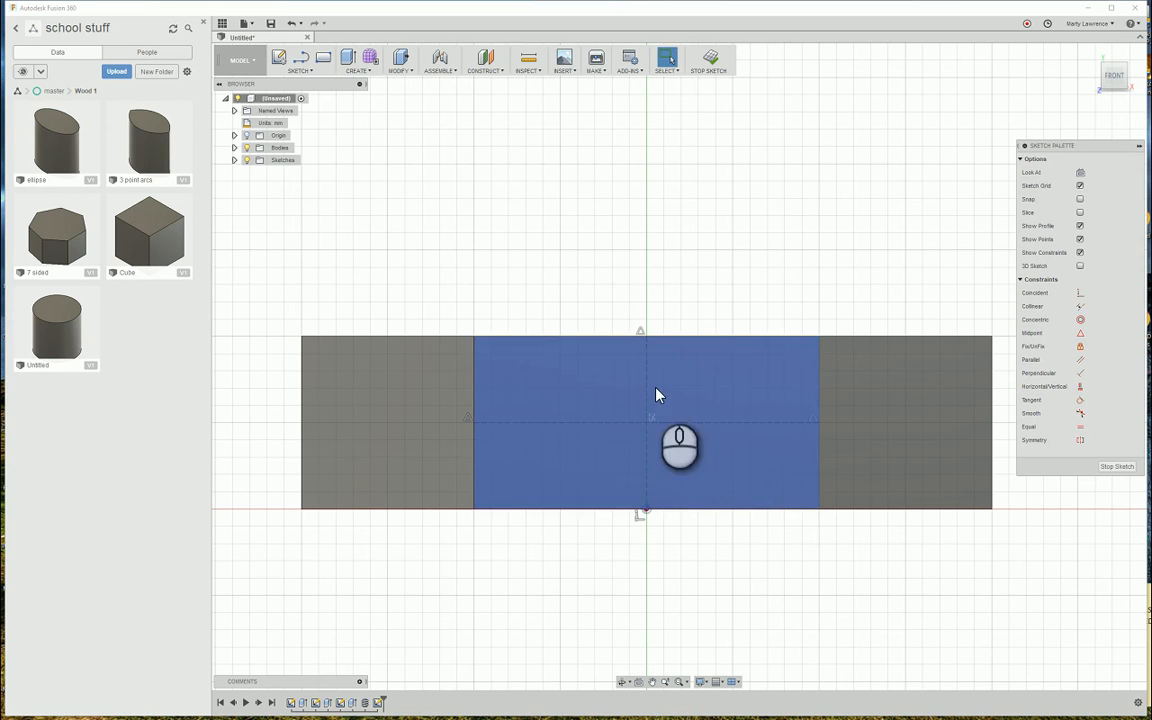
left_click(658, 393)
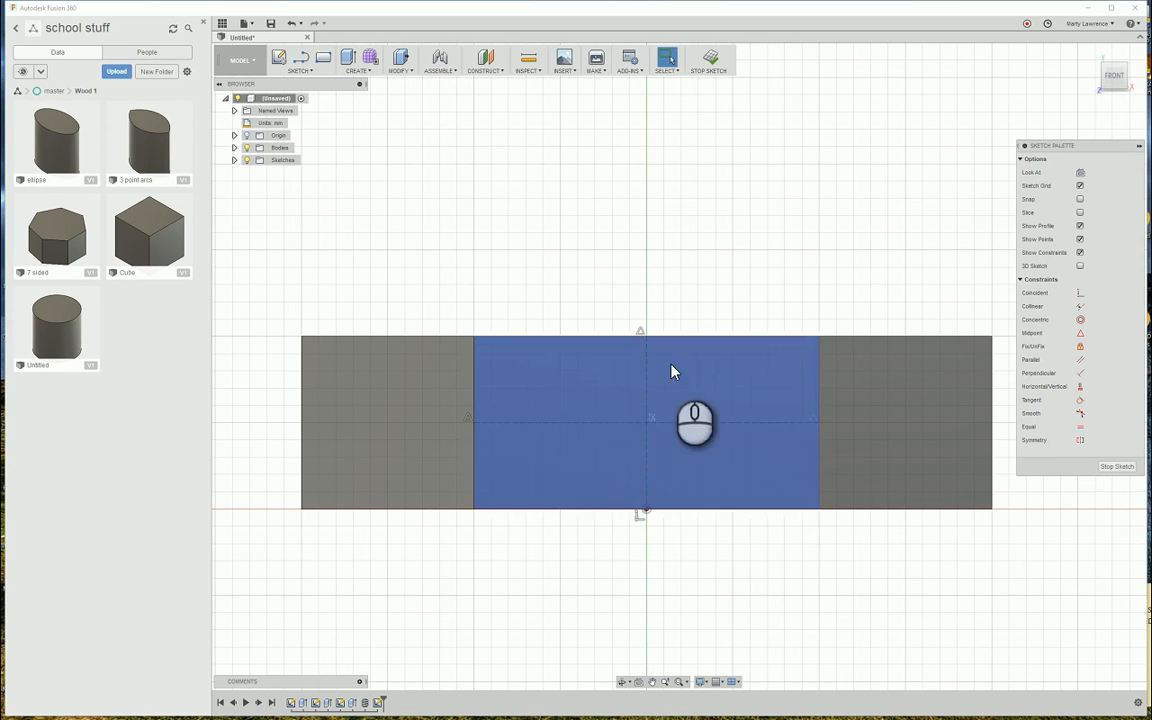
Sketch a horizontal centre point slot at the front face's centre, 40 mm from centre to end-arc centre and 10 mm wide.
left_click(278, 63)
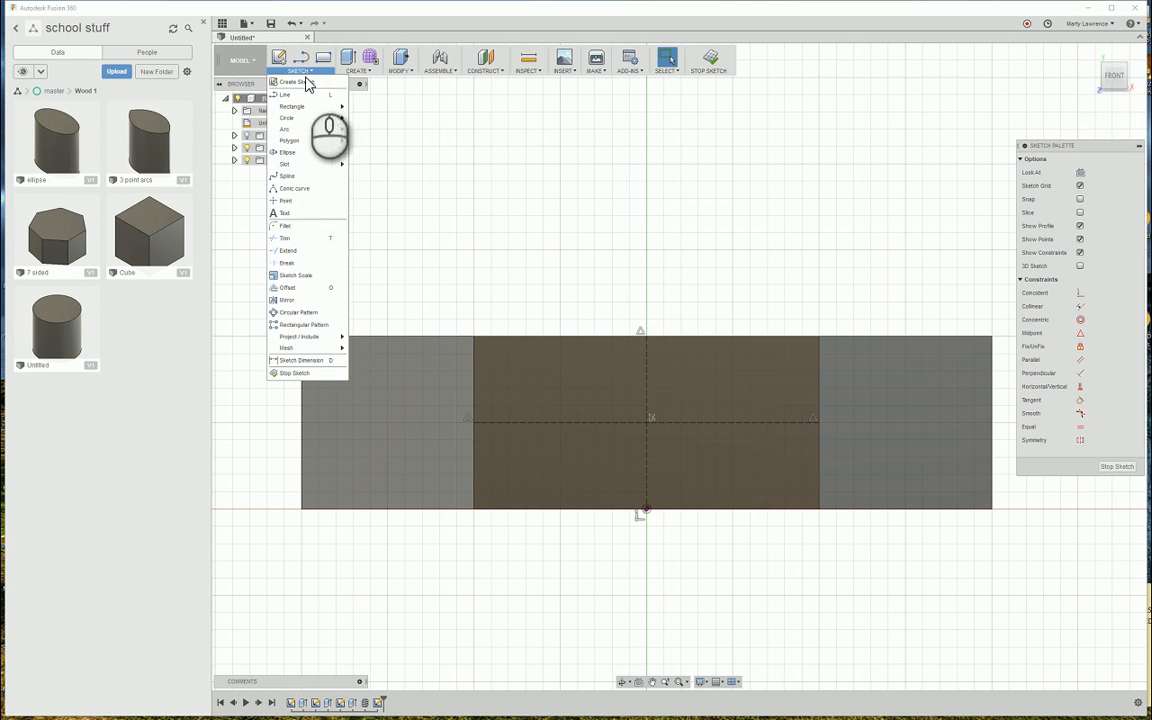
mouse_move(290, 166)
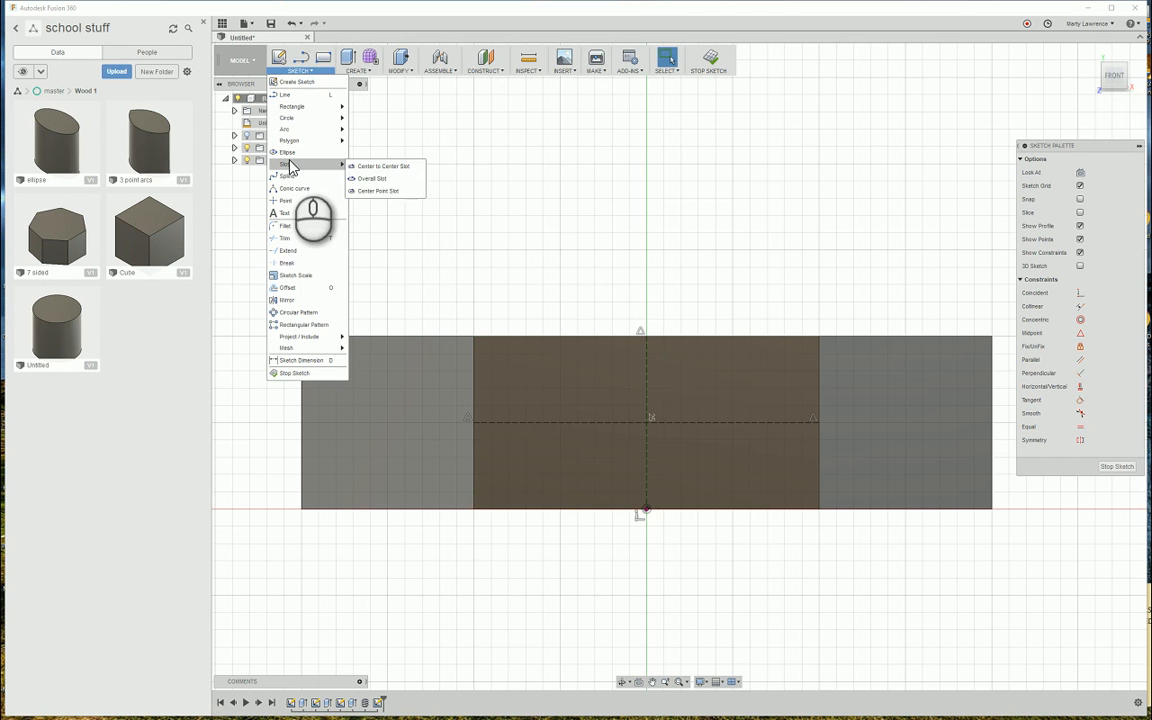
left_click(368, 190)
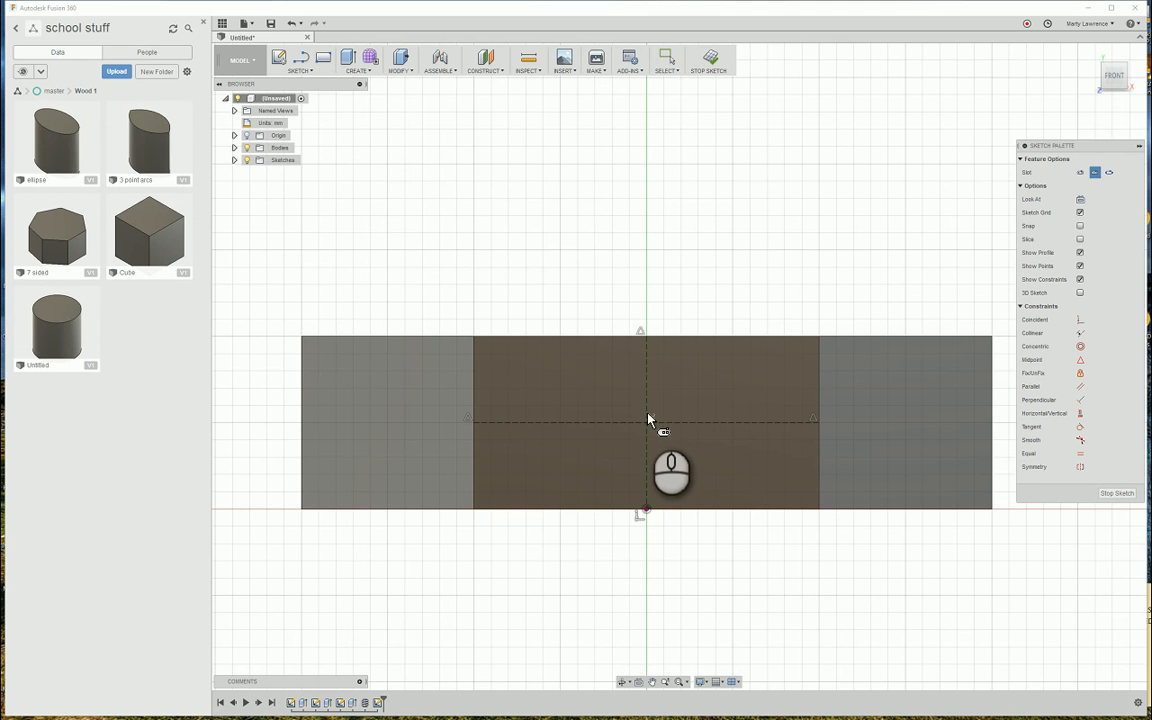
left_click(648, 419)
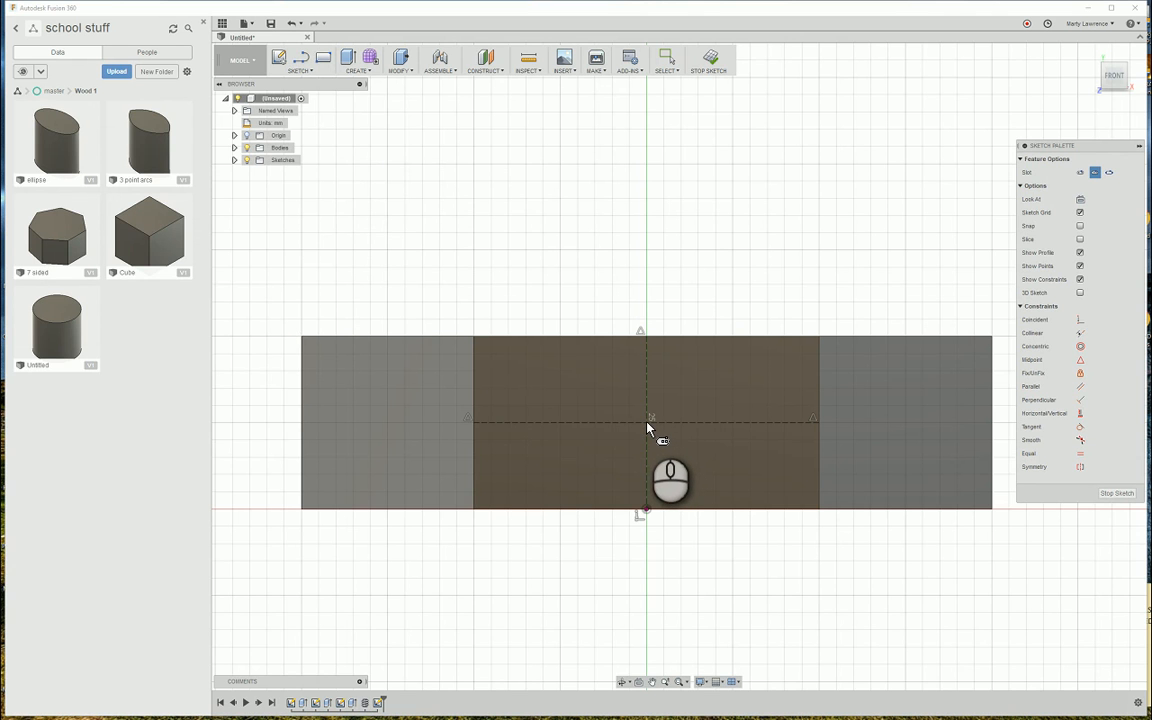
left_click(648, 423)
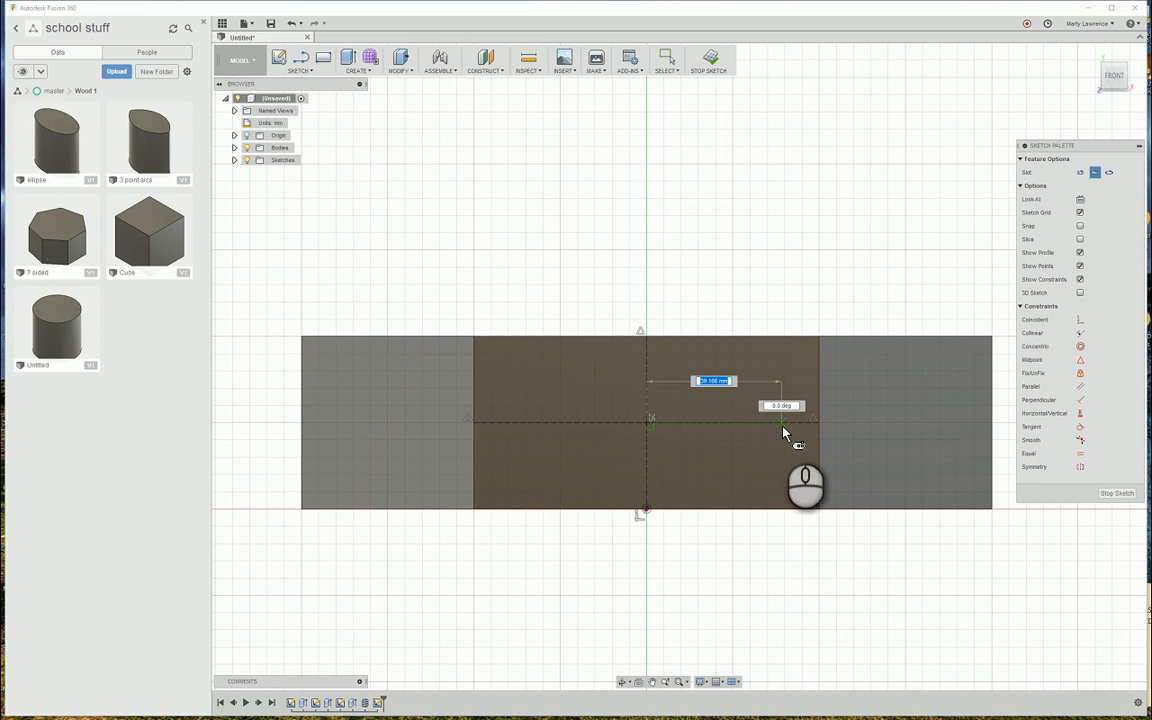
type("40")
key("Tab")
key("Return")
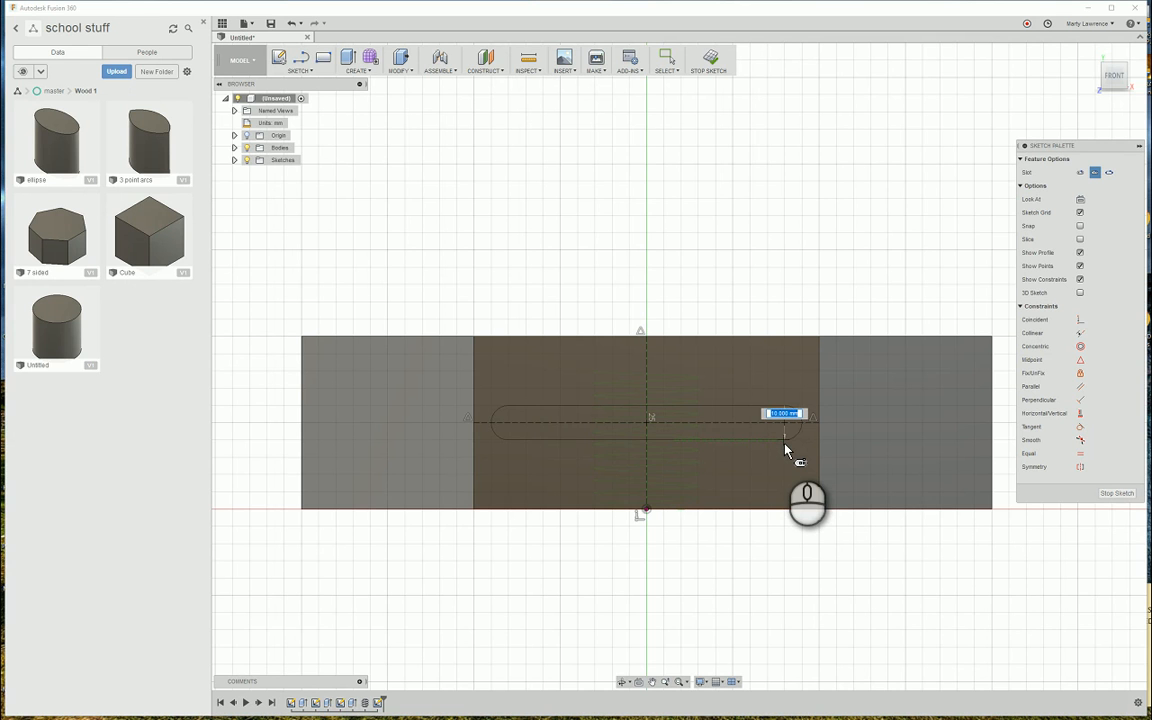
left_click(787, 451)
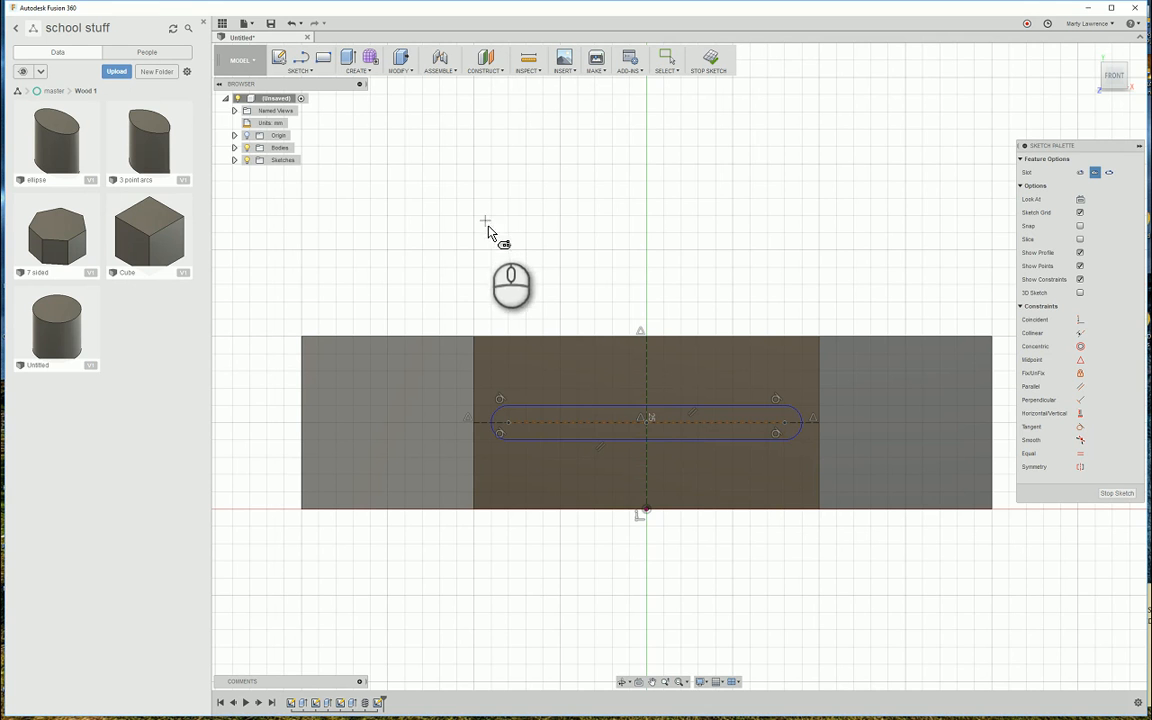
Sketch a vertical centre point slot from the same centre, 16 mm to its end-arc centre and 10 mm wide, and finish the sketch.
left_click(651, 428)
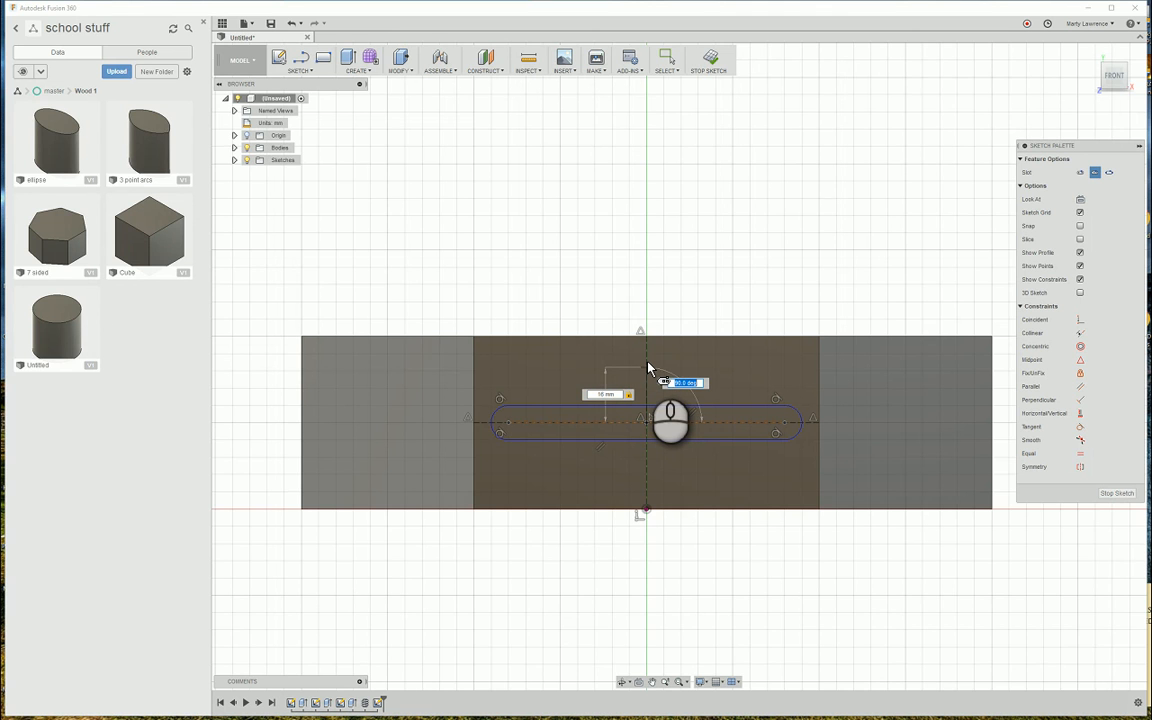
key("Return")
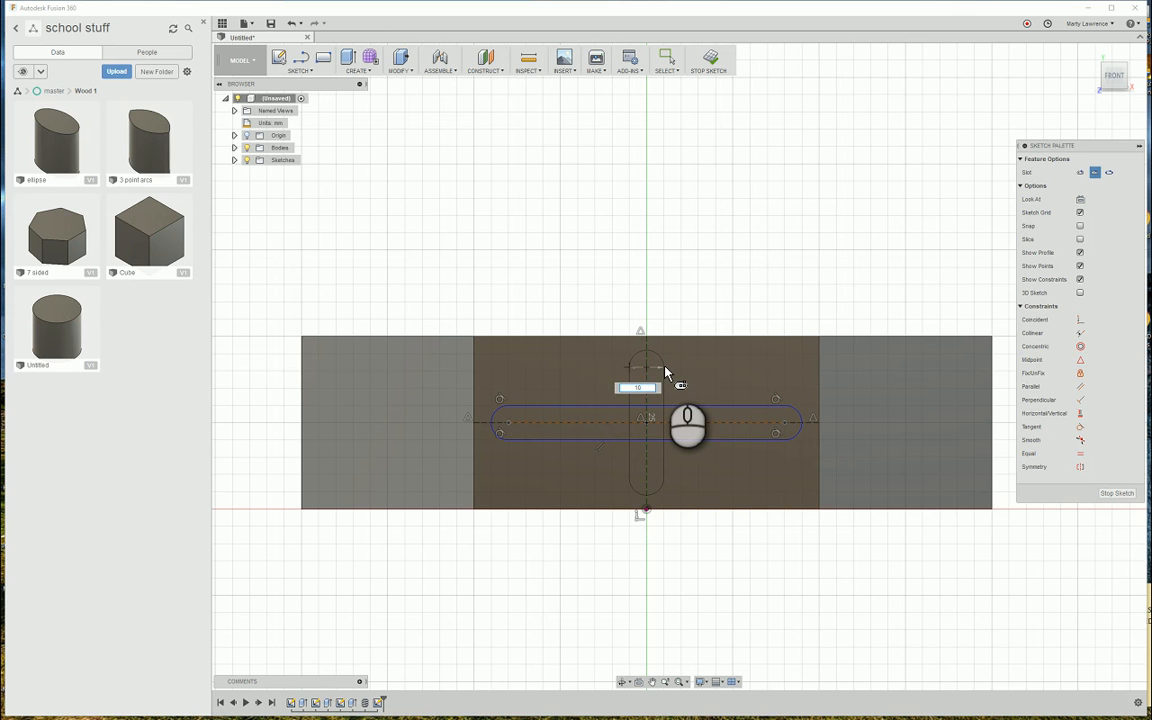
key("Return")
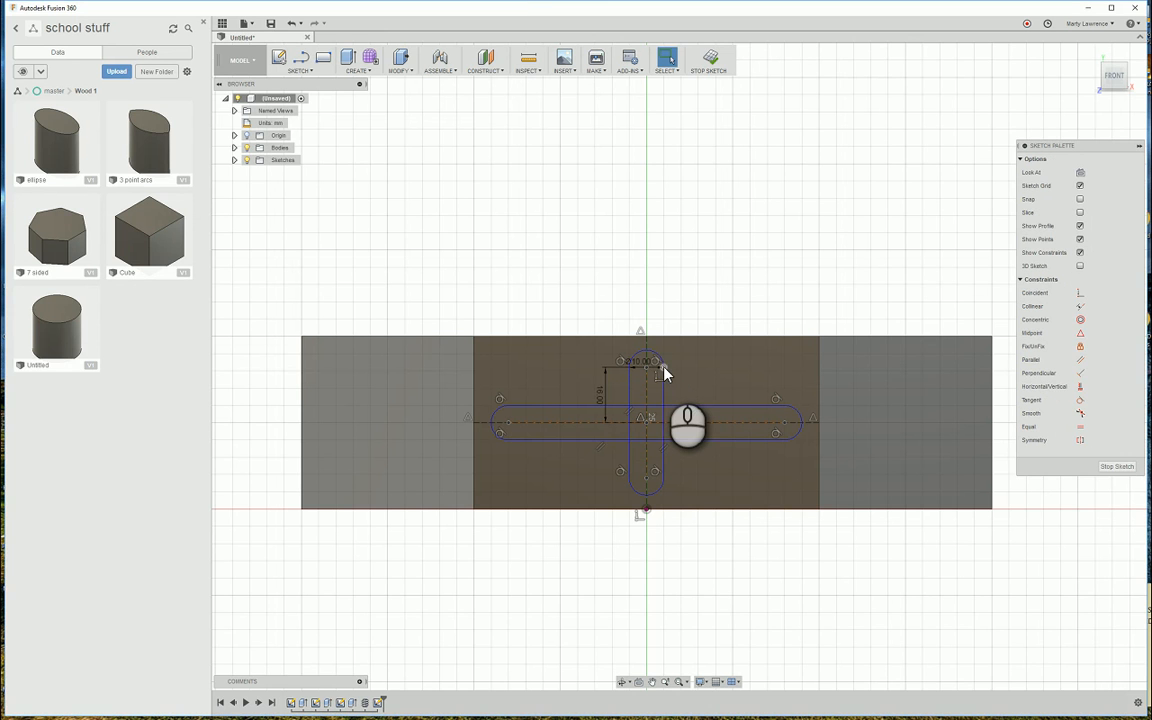
key("Escape")
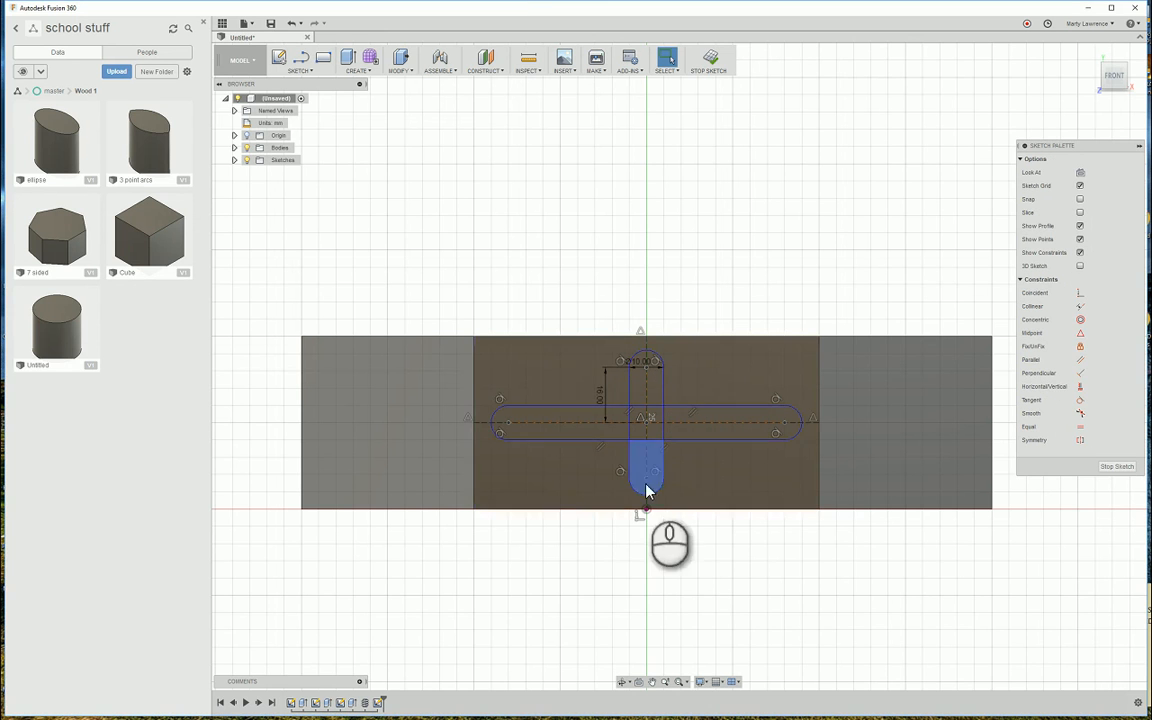
left_click(1117, 468)
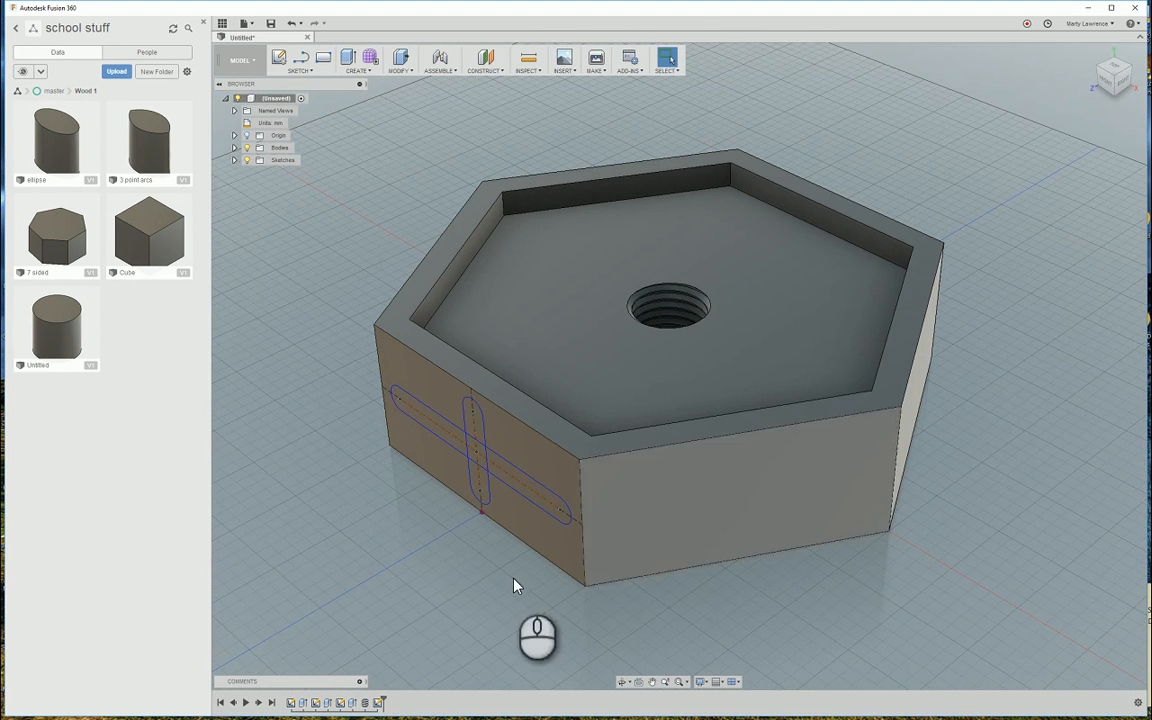
Set up an extruded cut of all five regions of the crossed slots, 20 mm into the block.
left_click(349, 58)
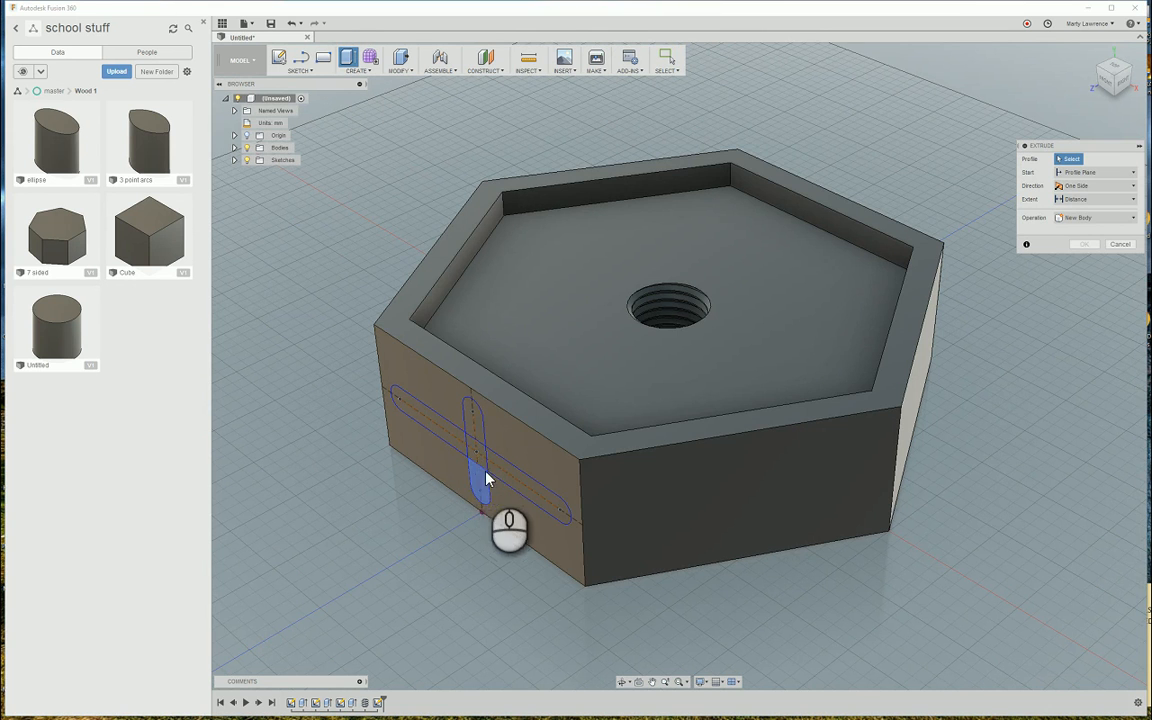
left_click(440, 438)
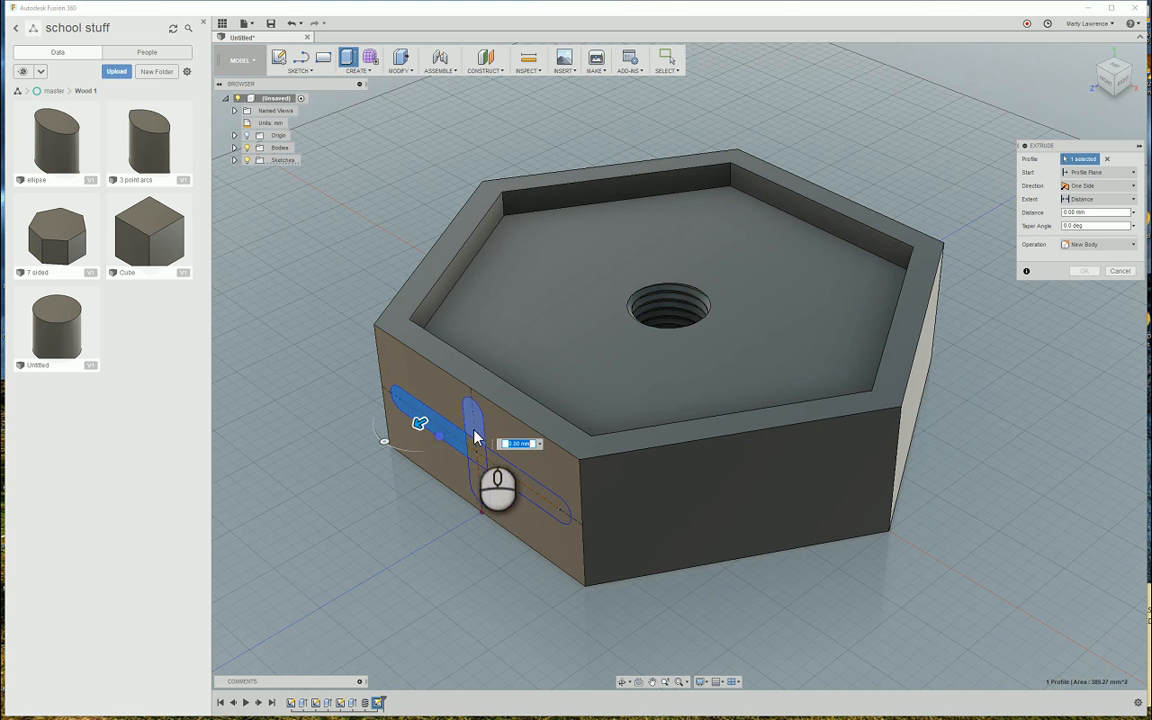
left_click(479, 430)
left_click(483, 459)
left_click(502, 471)
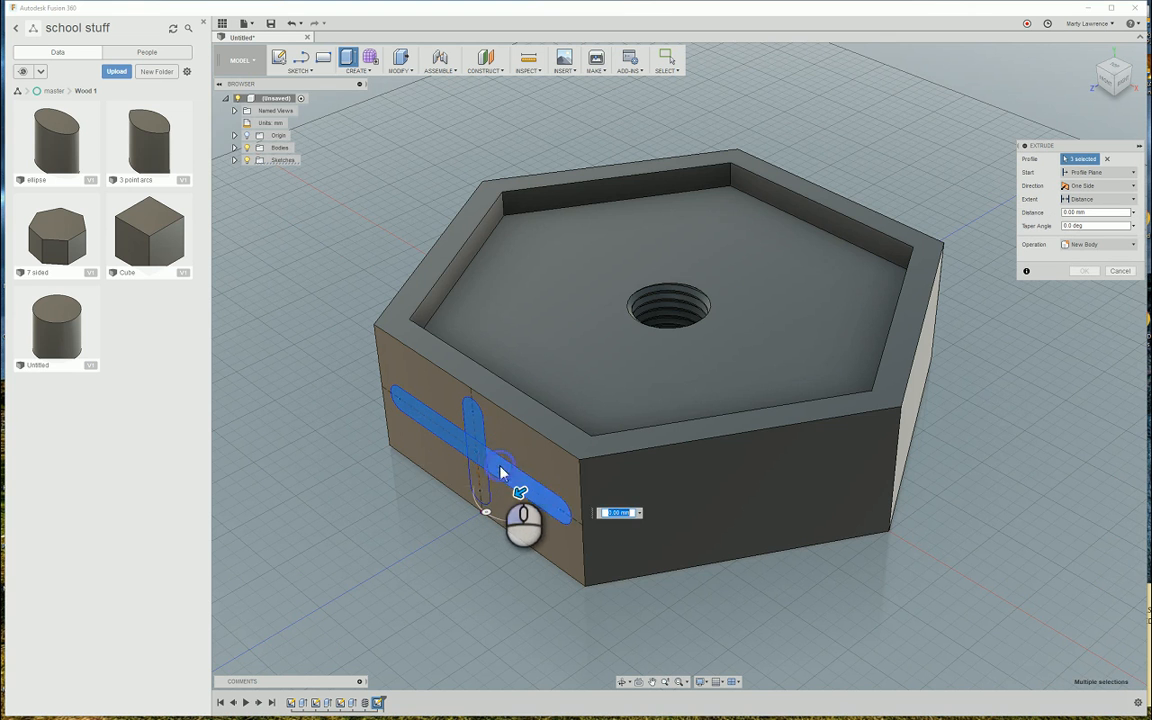
left_click(479, 486)
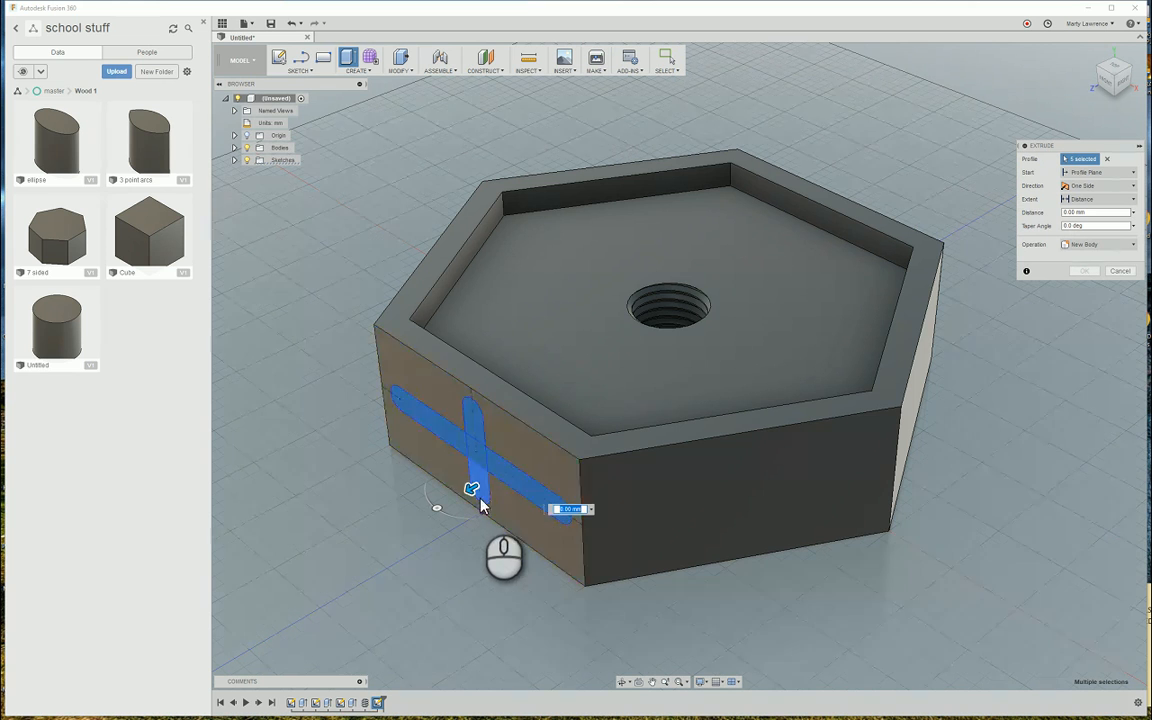
left_click_drag(471, 492, 534, 451)
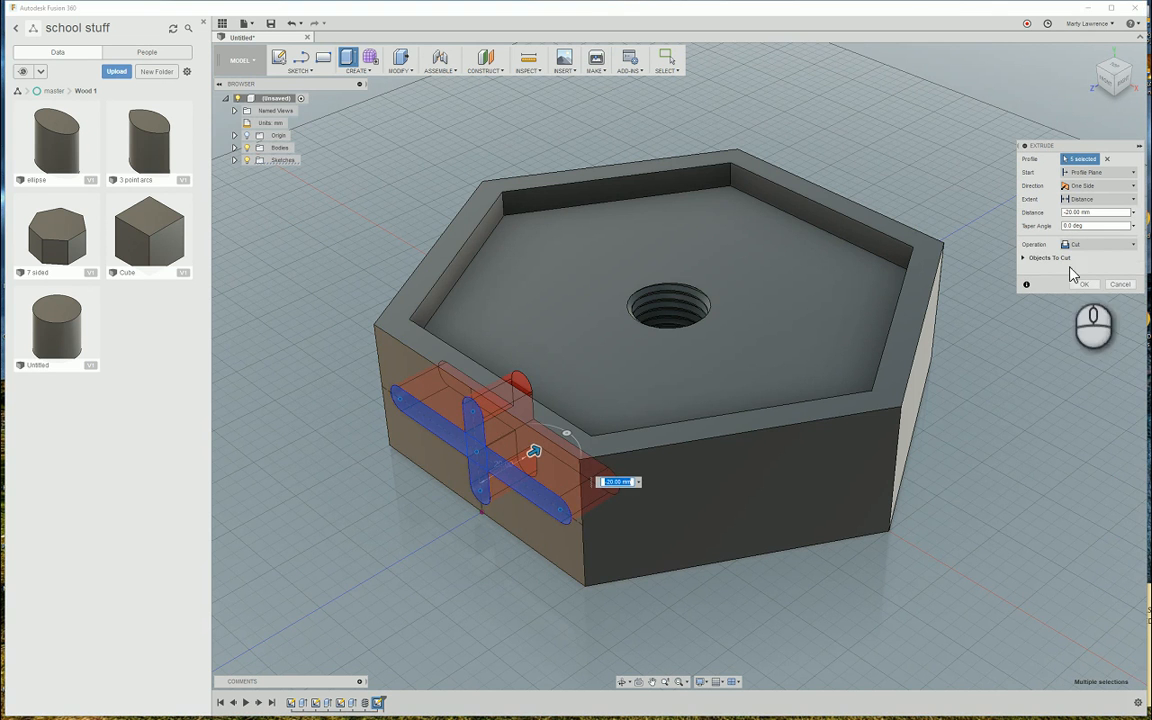
Change the cut's extent to To Object with the opposite side face as its end, and complete the cut.
left_click(1117, 204)
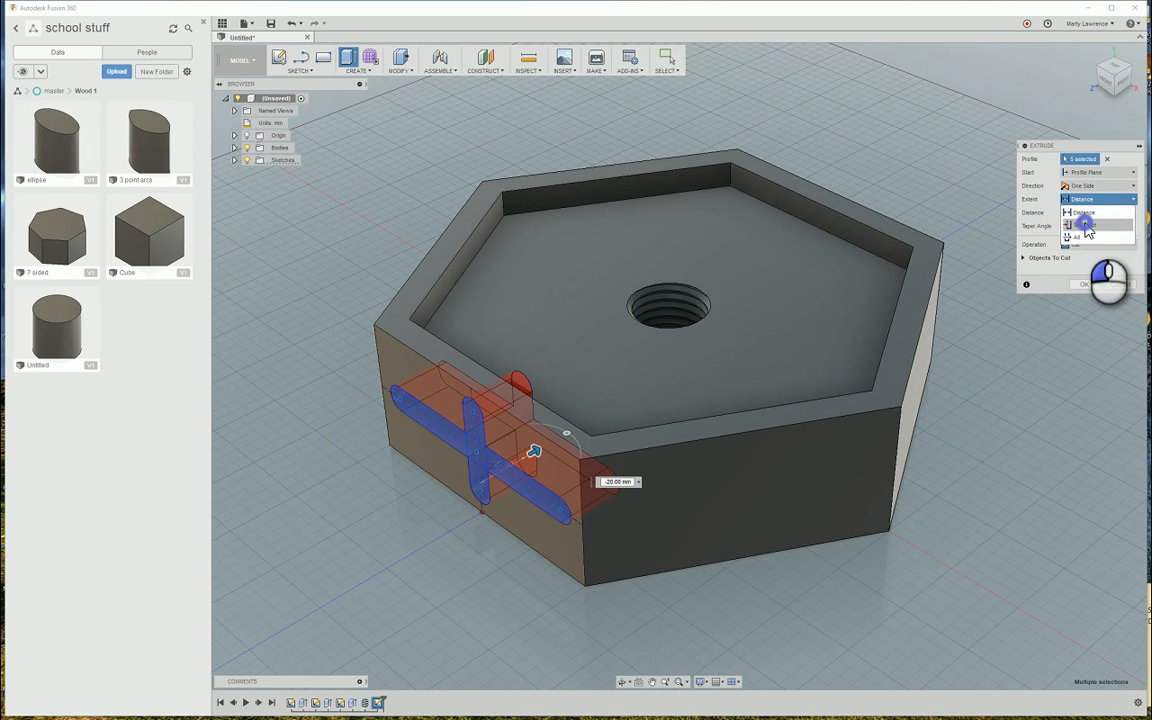
left_click(1086, 226)
left_click(918, 388)
key("Caps_Lock")
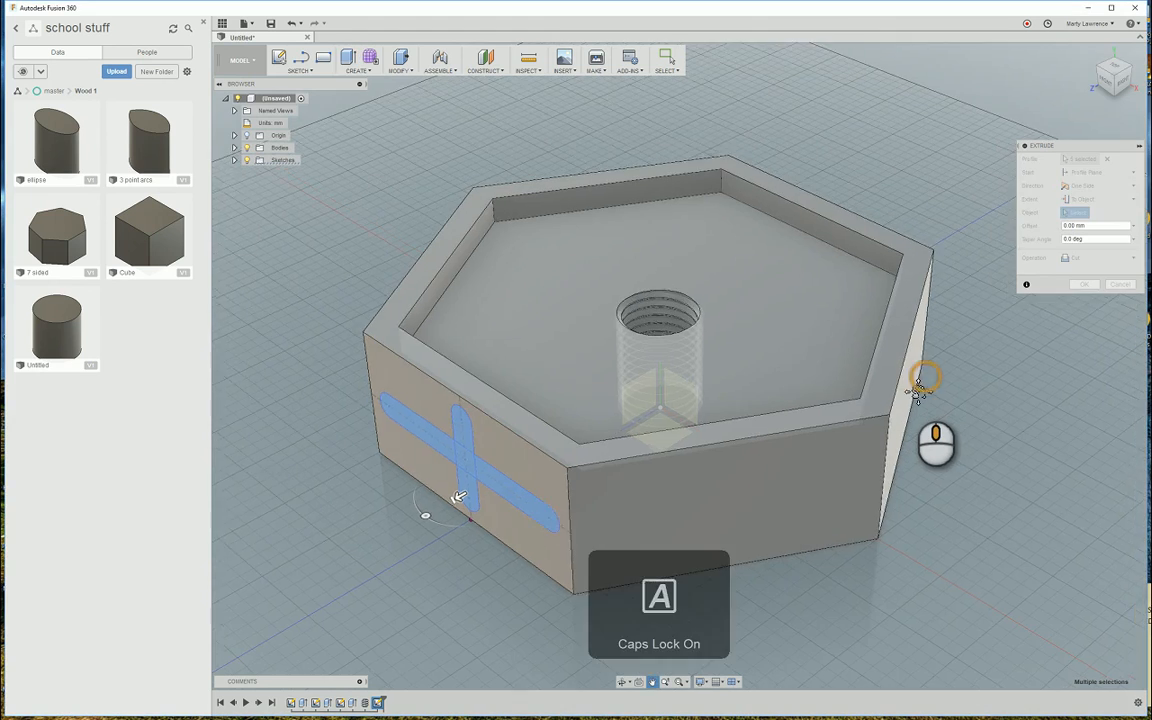
middle_click_drag(918, 390, 840, 353)
key("Caps_Lock")
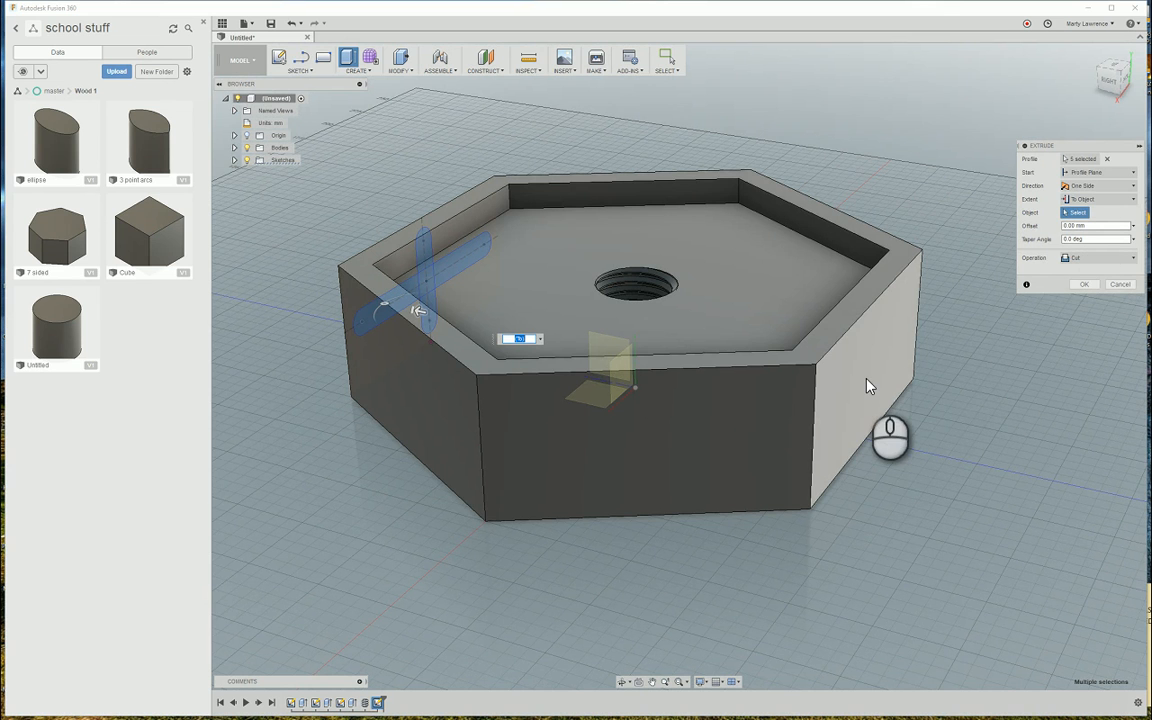
left_click(868, 385)
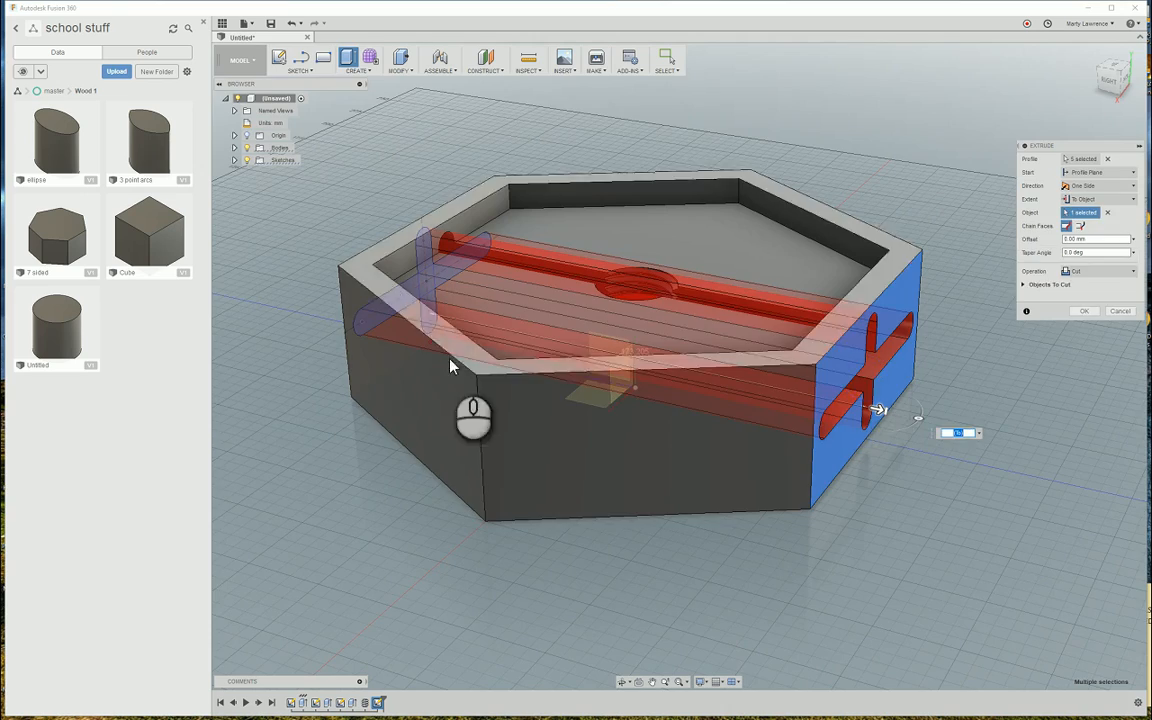
middle_click_drag(441, 455, 538, 458, "shift")
mouse_move(560, 508)
middle_mouse_down("shift")
mouse_move(576, 530)
mouse_move(543, 514)
mouse_move(550, 508)
mouse_move(545, 535)
mouse_move(545, 507)
middle_mouse_up("shift")
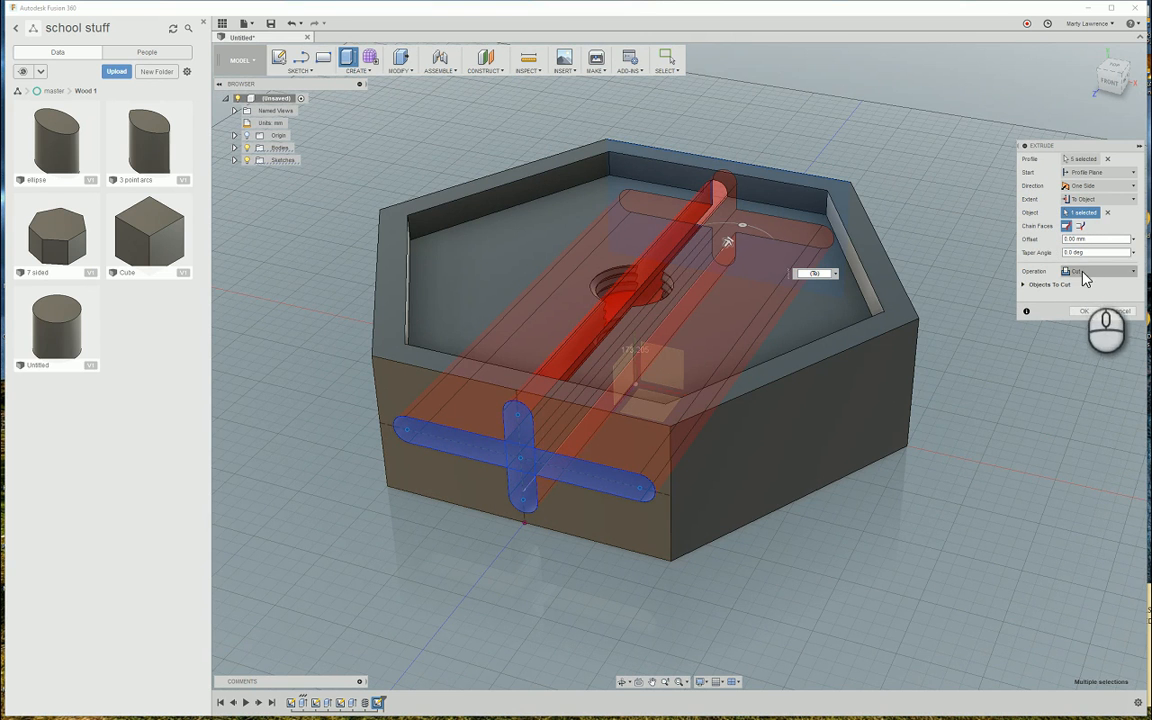
left_click(1085, 312)
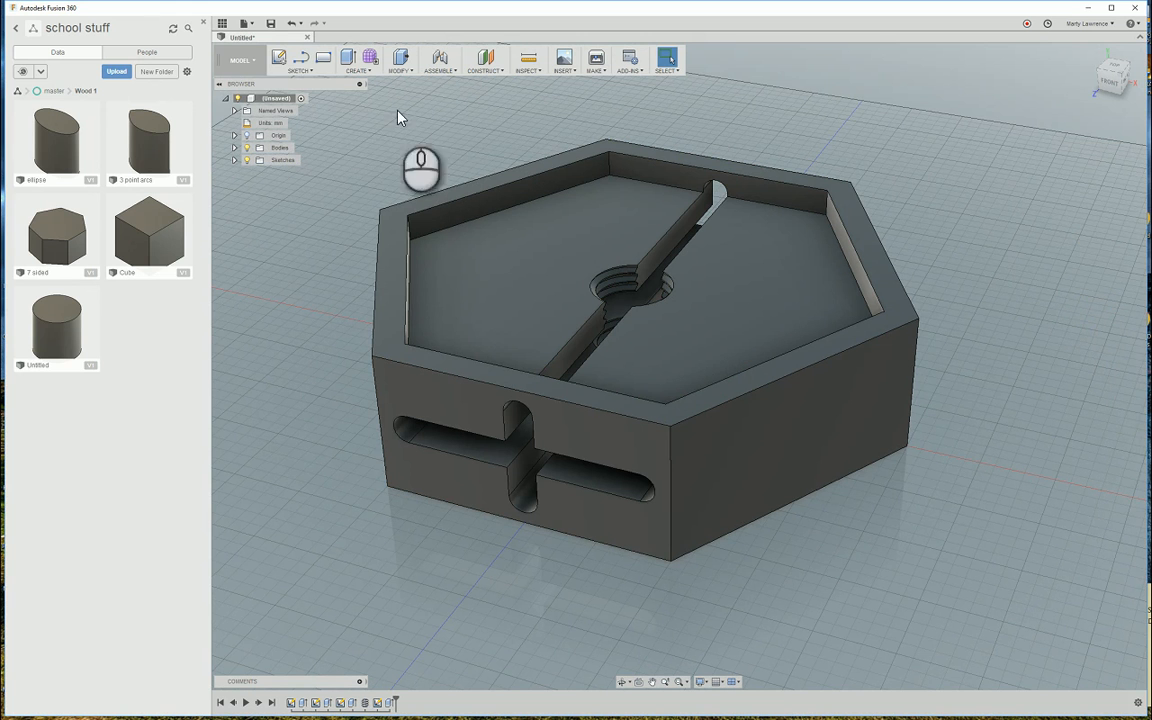
Start a sketch on the side face adjacent to the slotted one and place the text "Wood" on it.
left_click(280, 61)
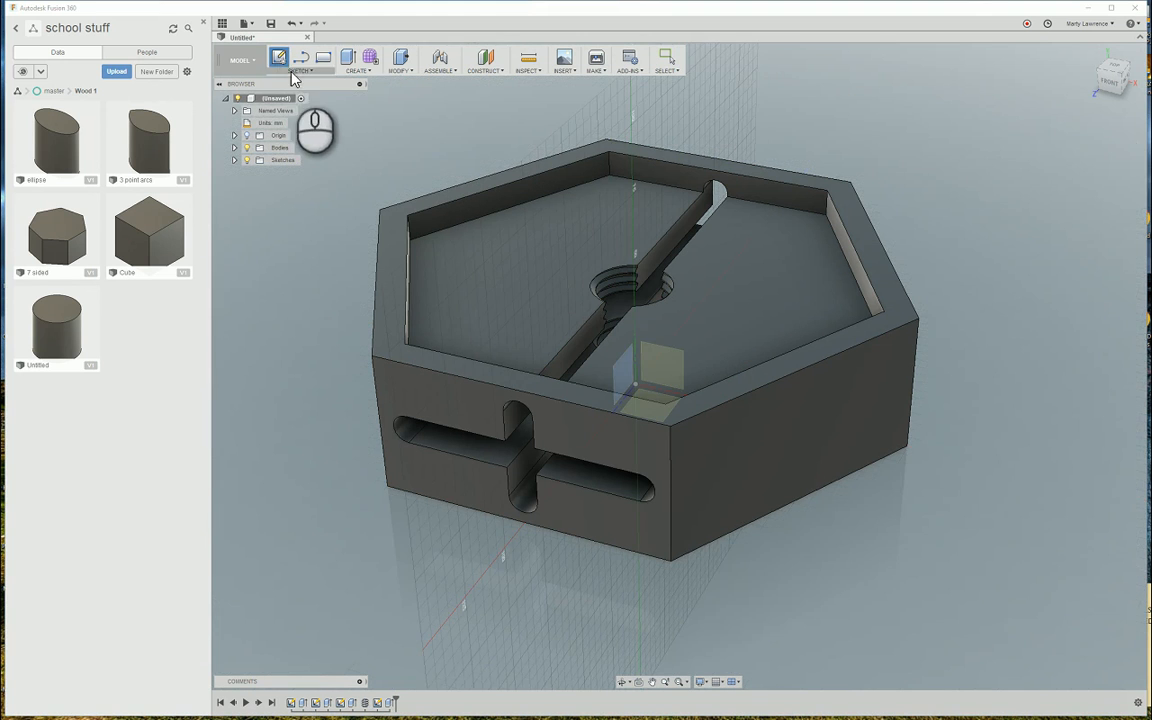
left_click(843, 428)
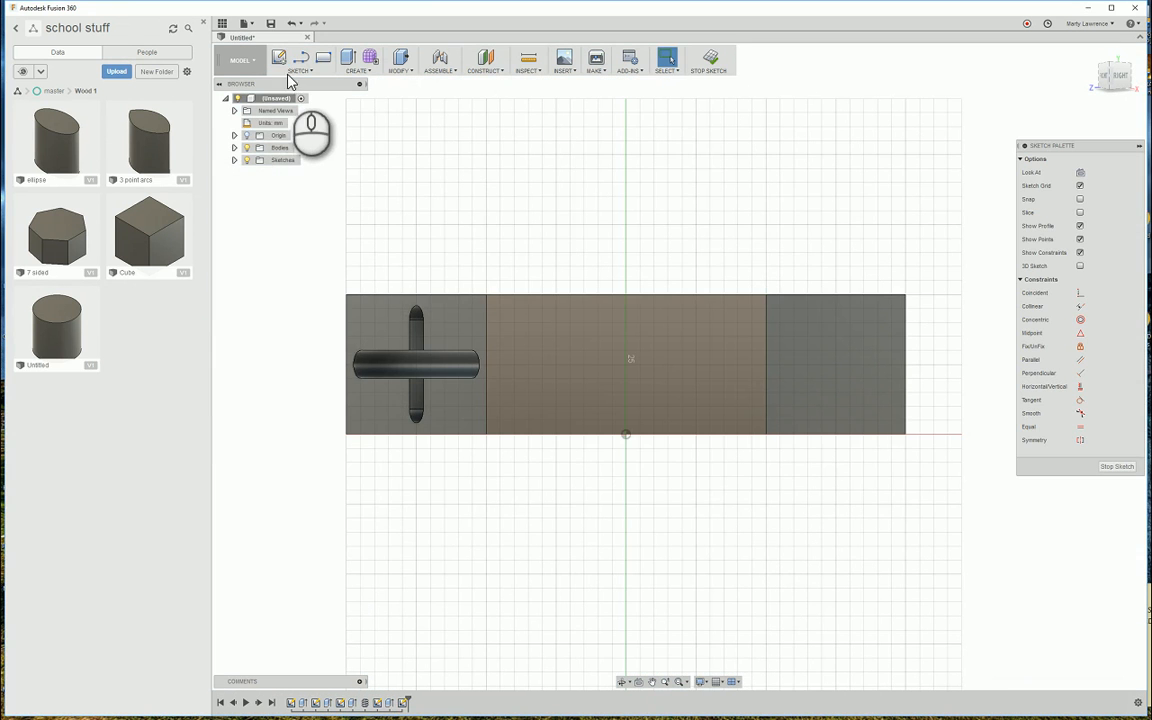
left_click(296, 71)
left_click(284, 213)
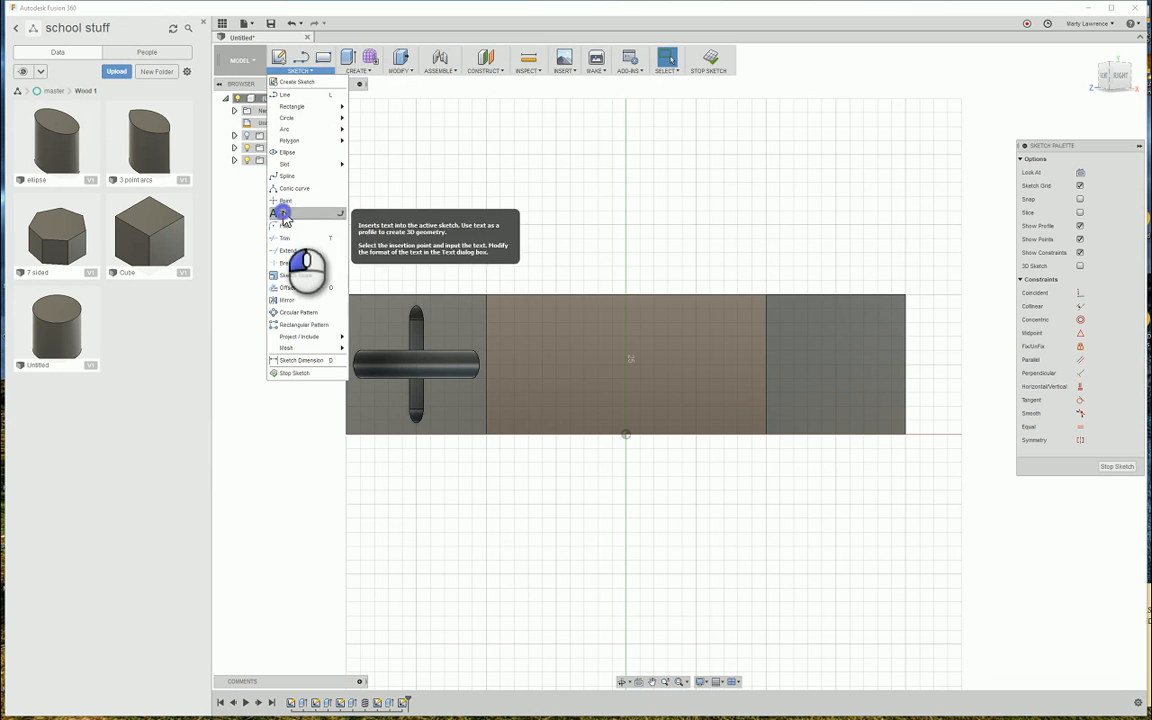
left_click(527, 396)
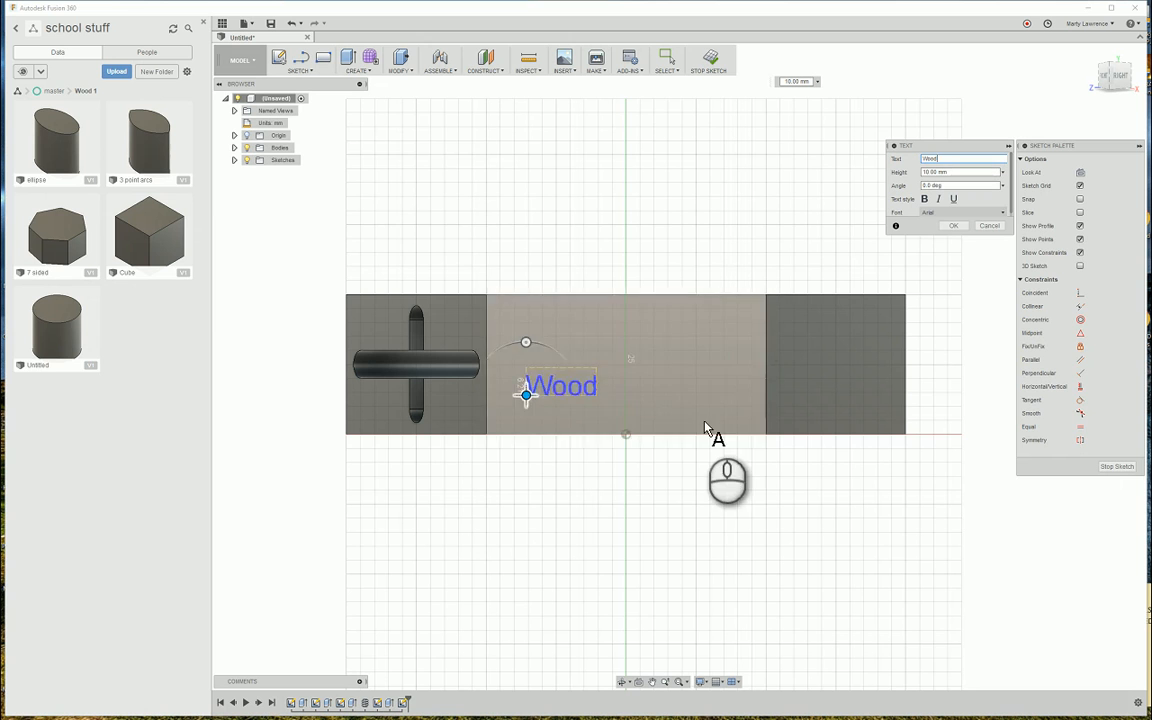
Make the "Wood" text 30 mm high and bold, centre it across the face's width, and finish the sketch.
left_click_drag(958, 172, 906, 174)
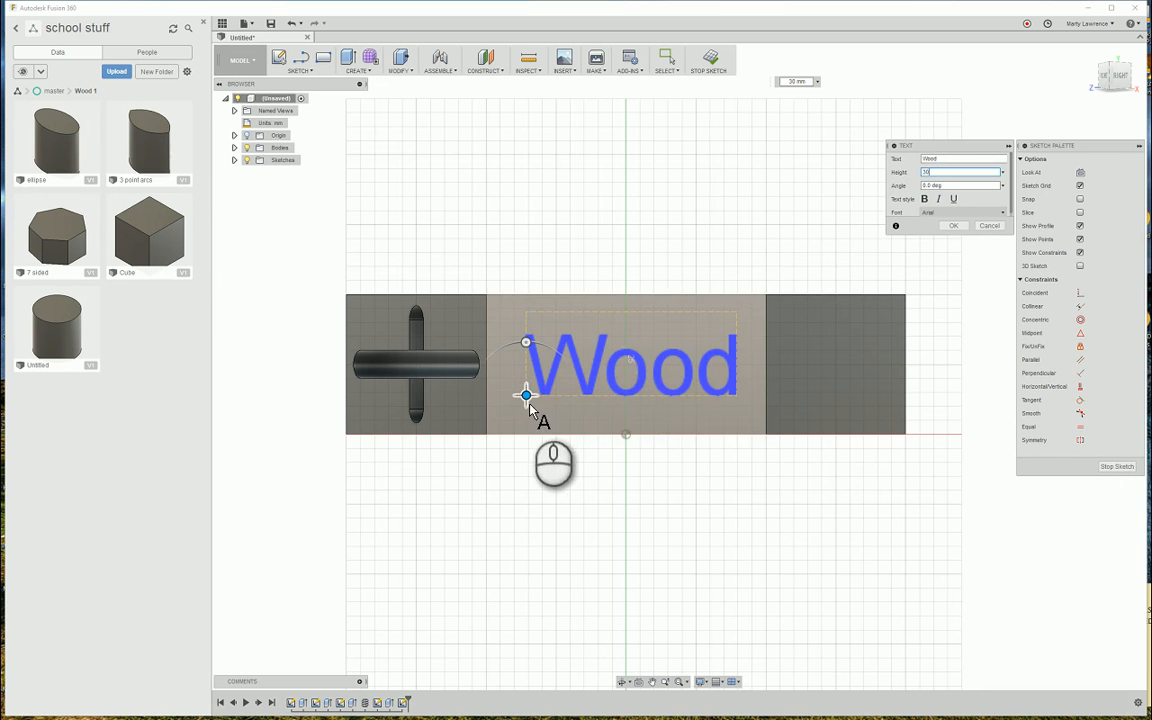
left_click(925, 200)
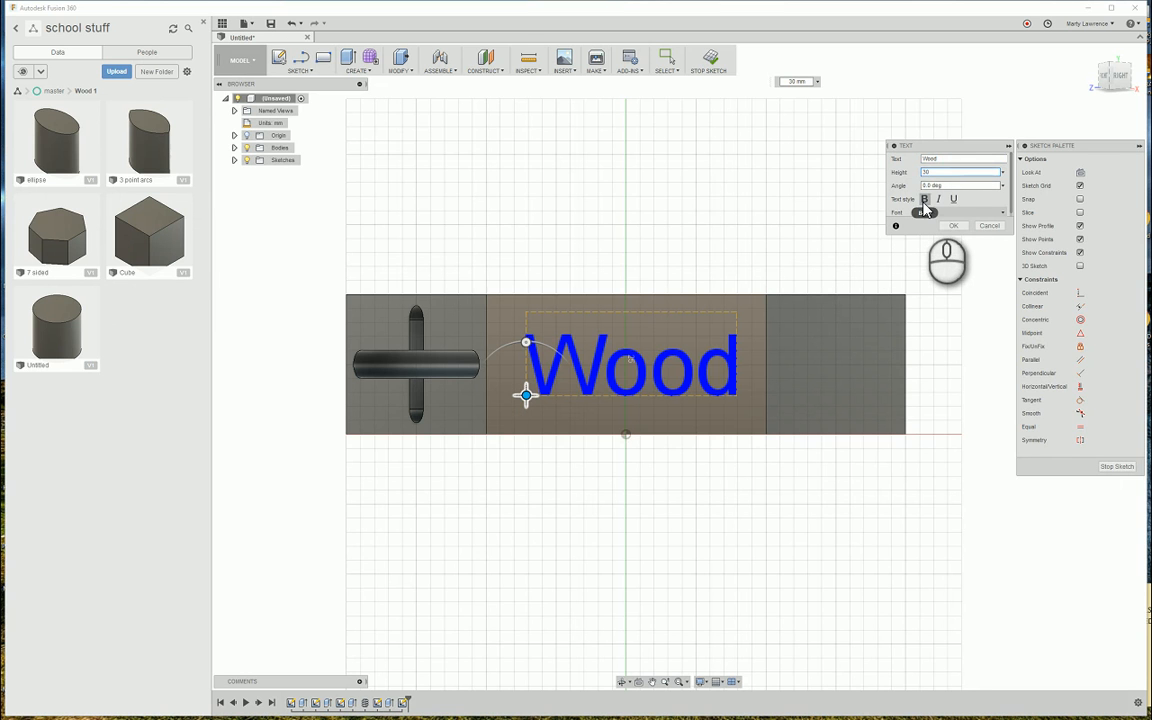
left_click(924, 199)
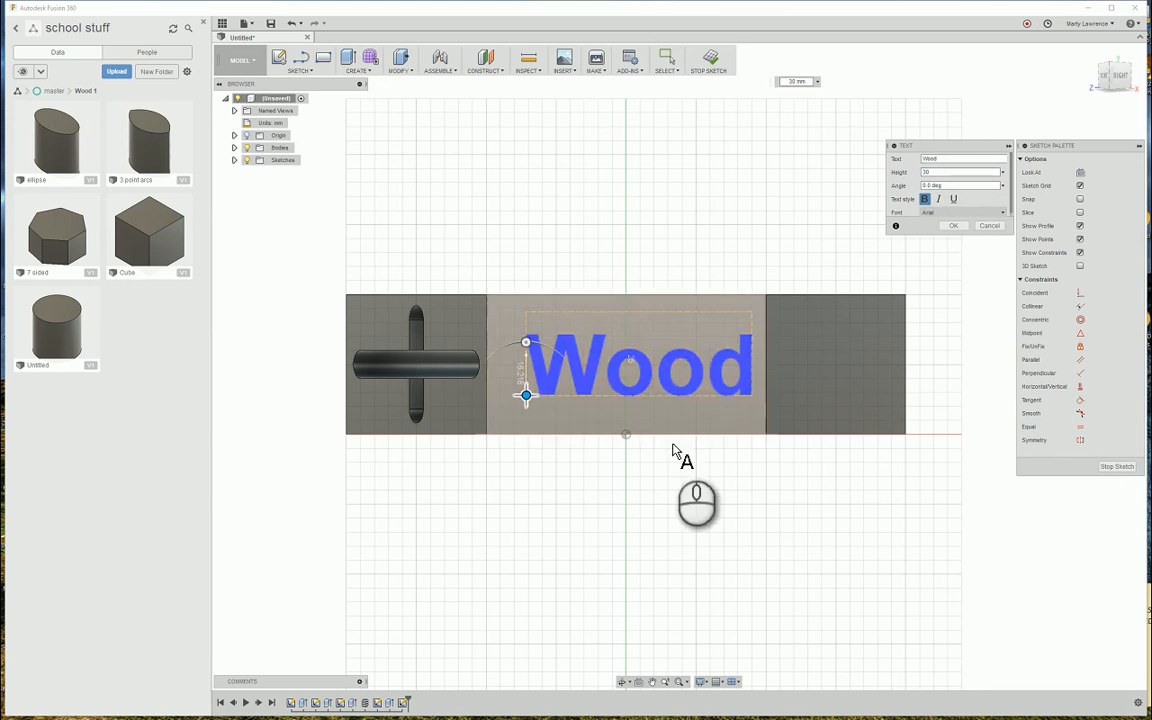
left_click(526, 396)
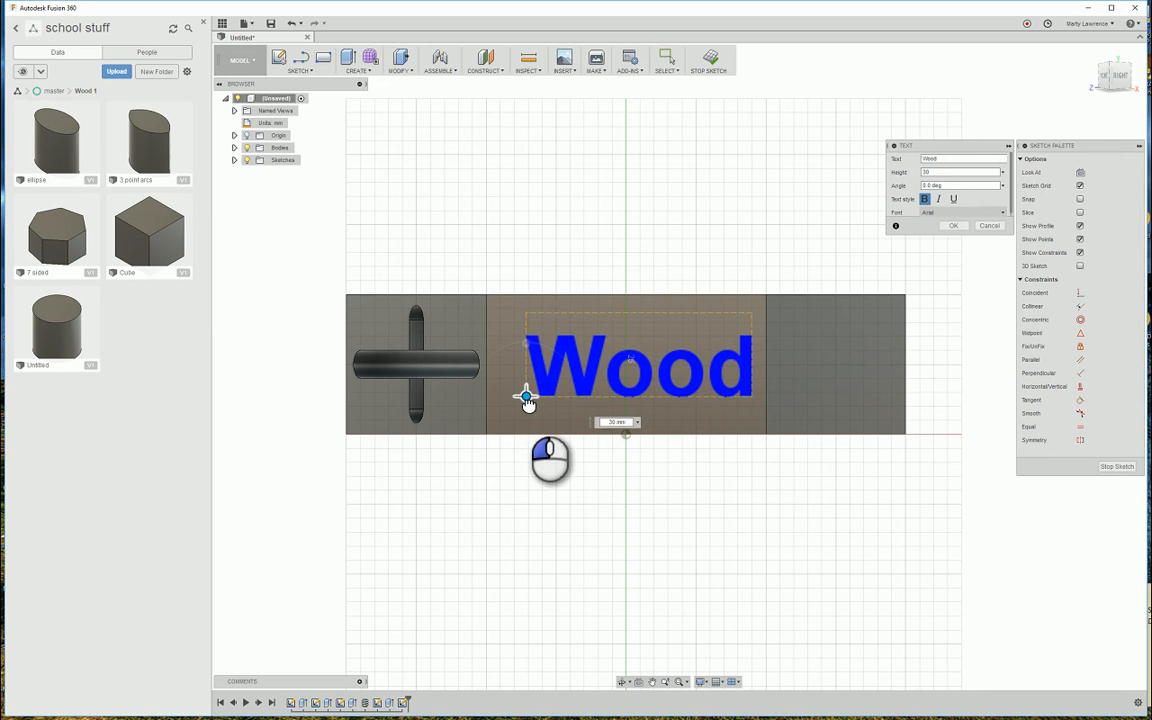
mouse_move(527, 400)
left_mouse_down()
mouse_move(519, 382)
mouse_move(524, 391)
mouse_move(504, 401)
mouse_move(513, 399)
left_mouse_up()
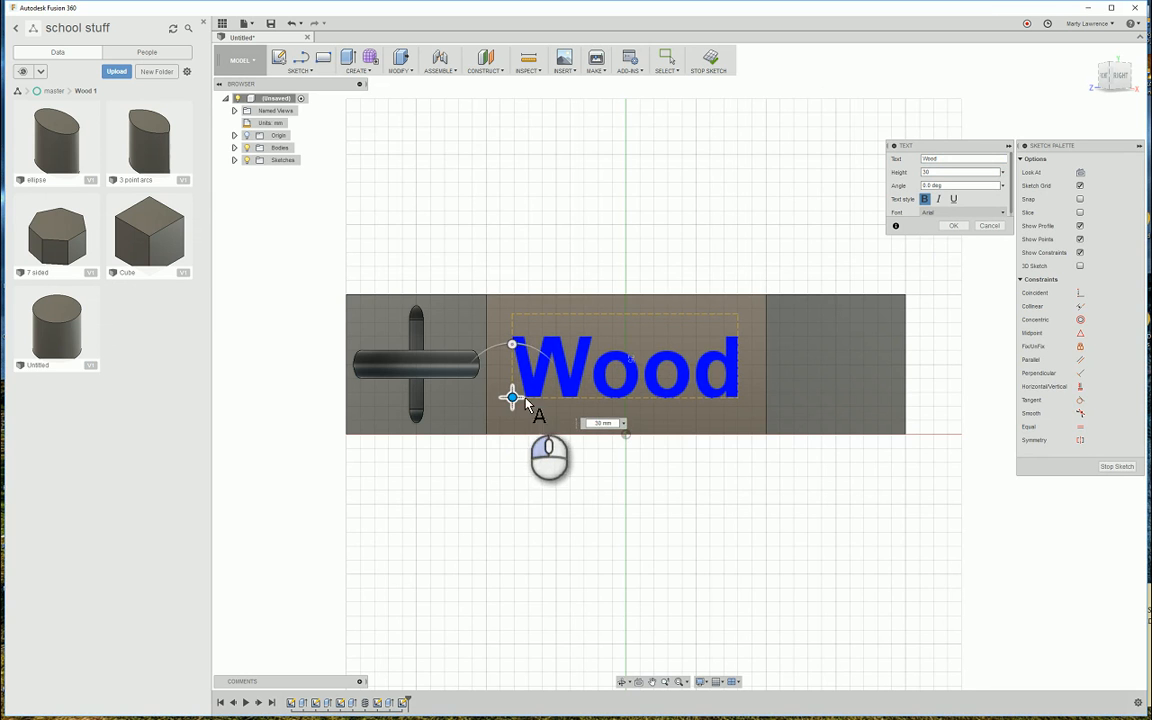
left_click(953, 226)
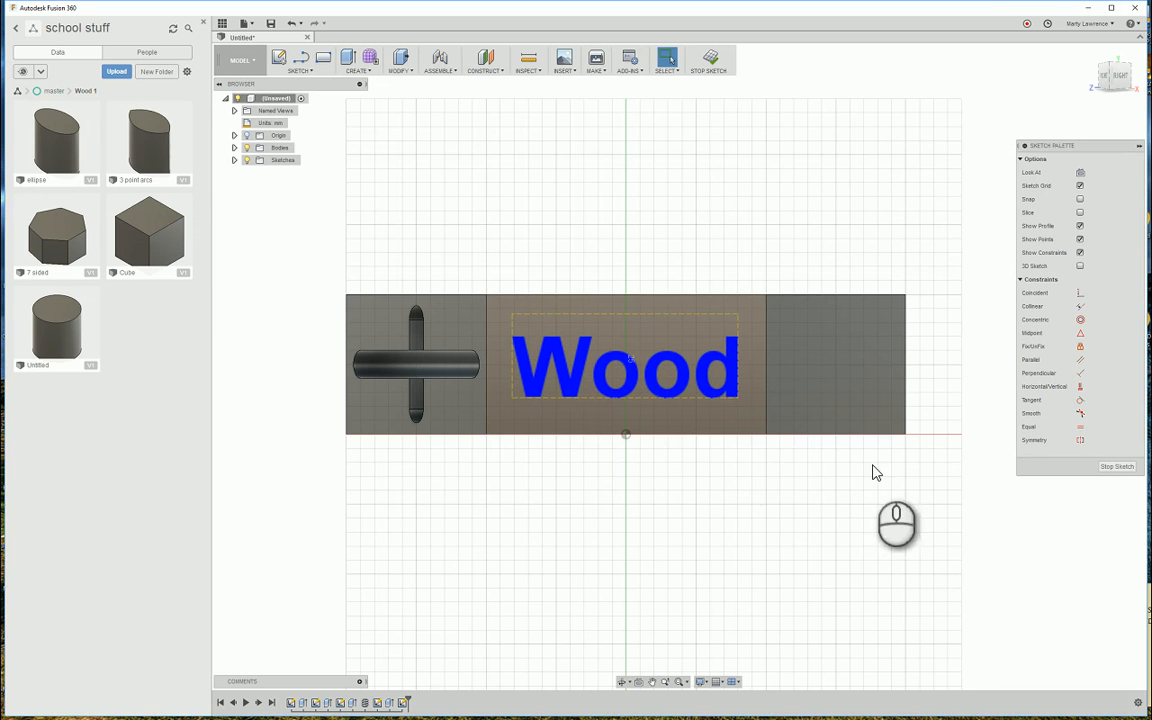
left_click(1116, 468)
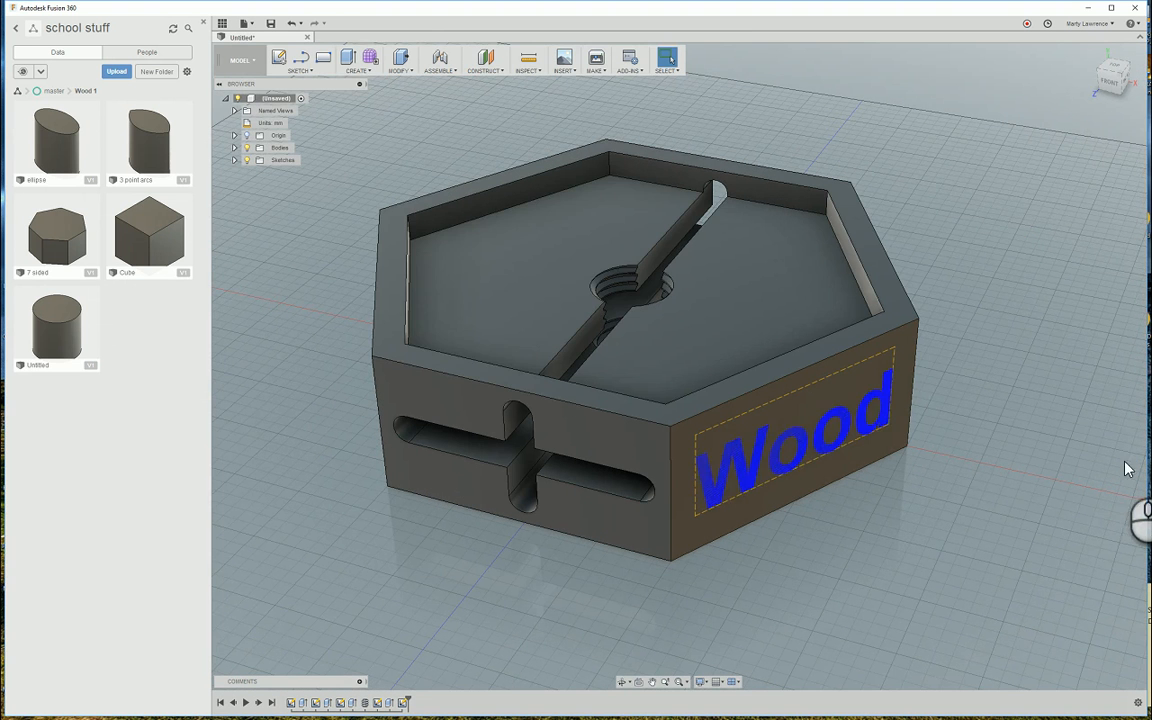
Extrude the "Wood" text 5 mm outward from the side face and join it to the block.
left_click(348, 57)
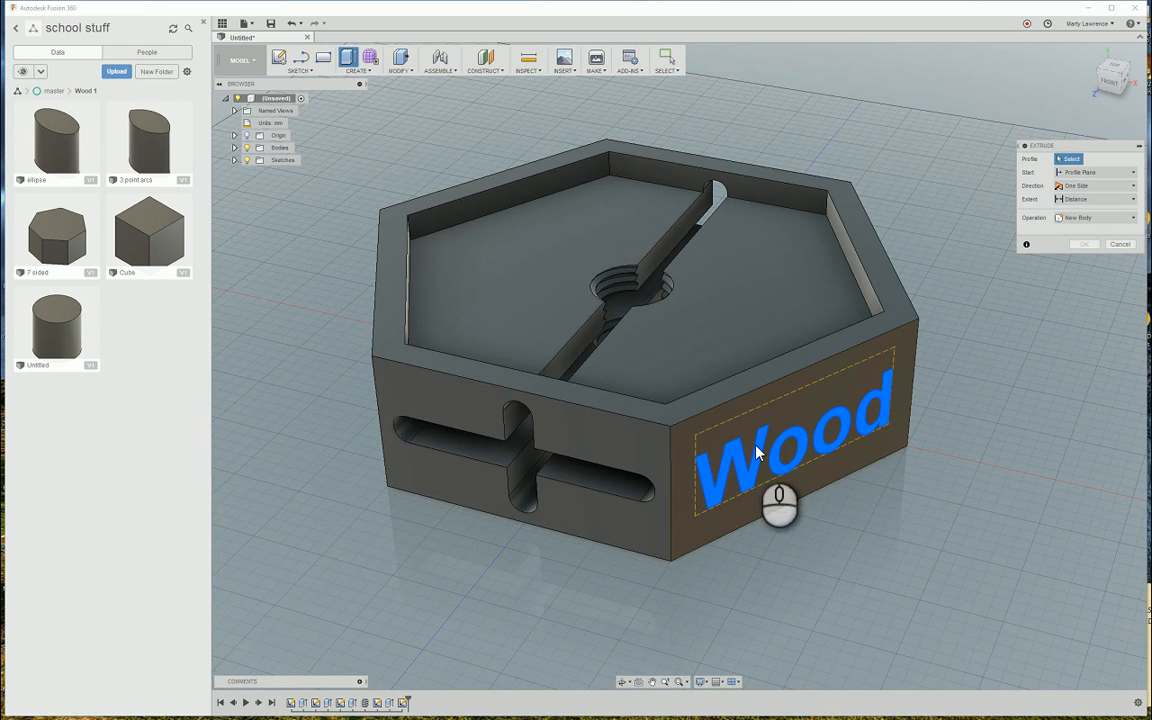
left_click(822, 433)
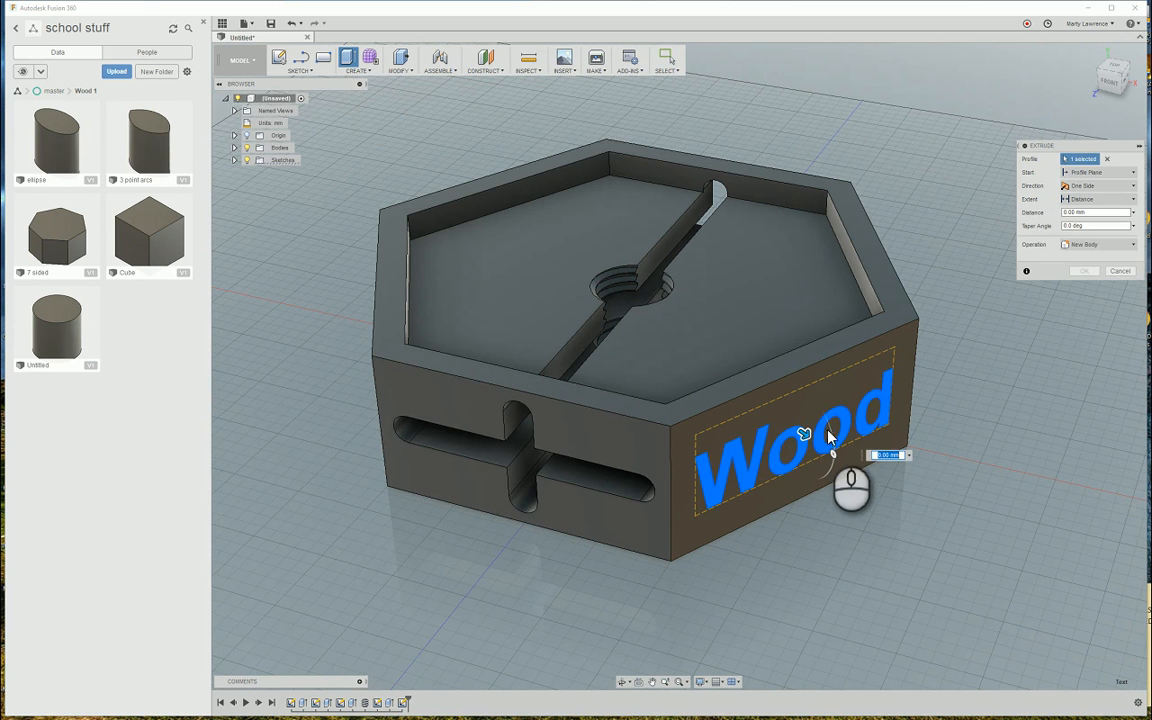
left_click_drag(807, 437, 815, 440)
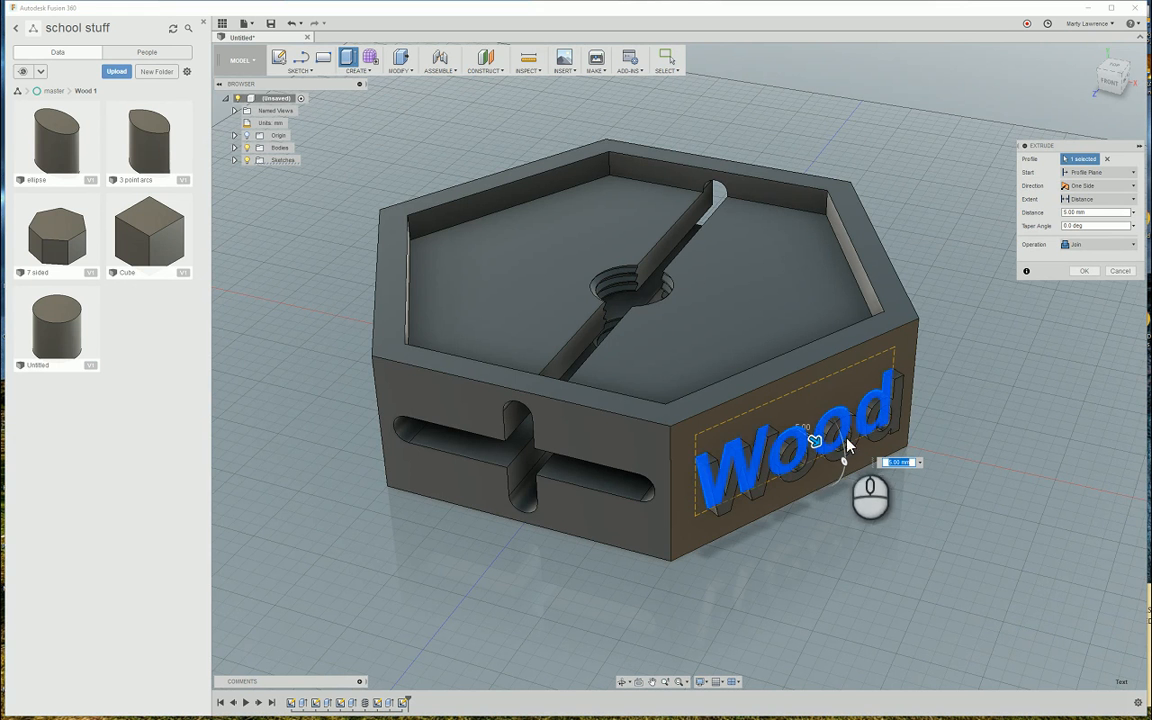
mouse_move(818, 441)
left_mouse_down()
mouse_move(860, 462)
mouse_move(850, 478)
mouse_move(815, 440)
left_mouse_up()
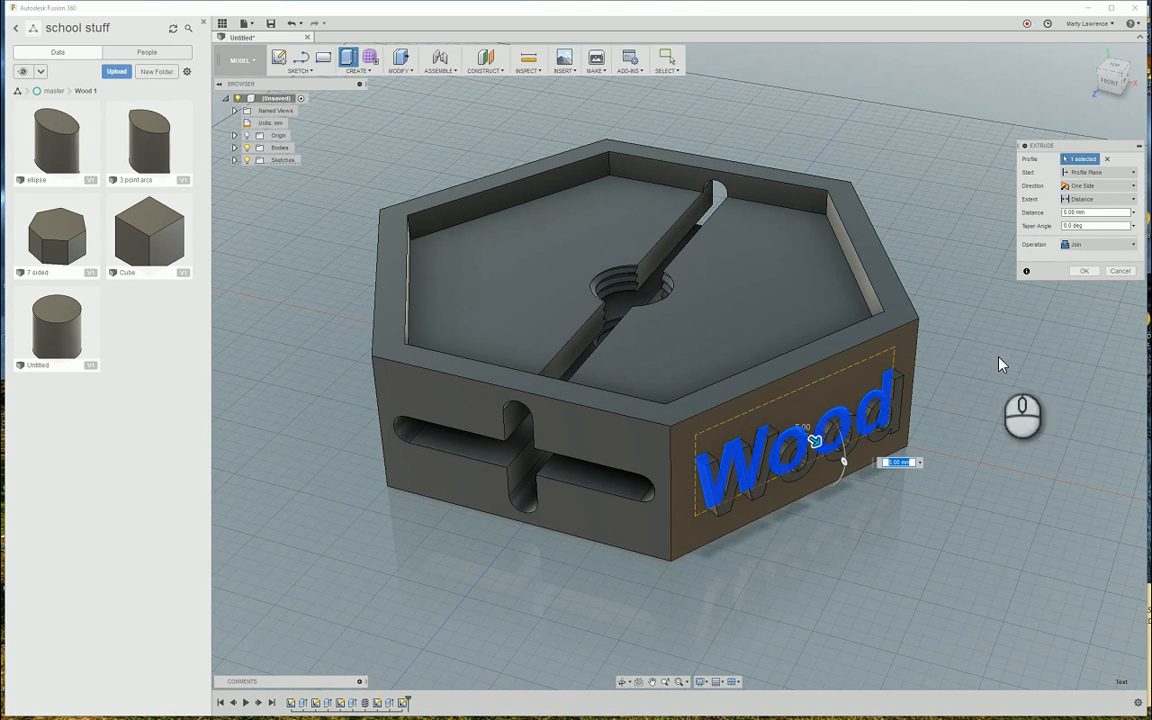
left_click(1081, 270)
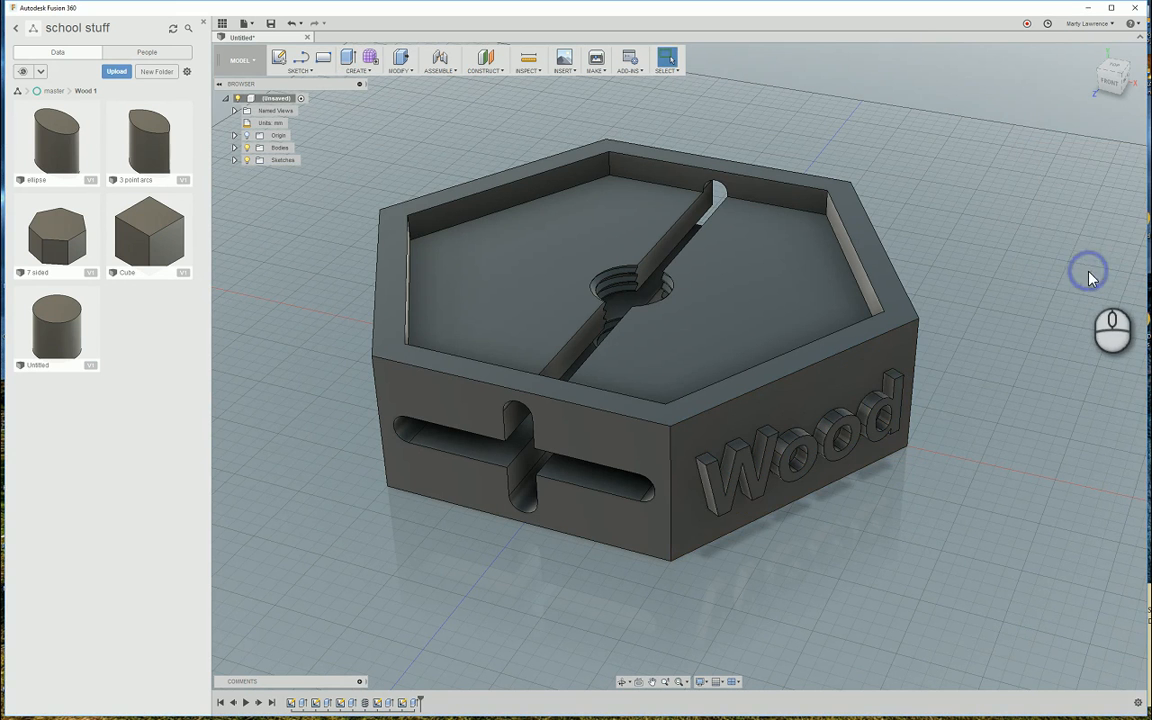
Save the design as "hexagon" in the Wood 1 folder of the school stuff project.
middle_click_drag(930, 476, 850, 343, "shift")
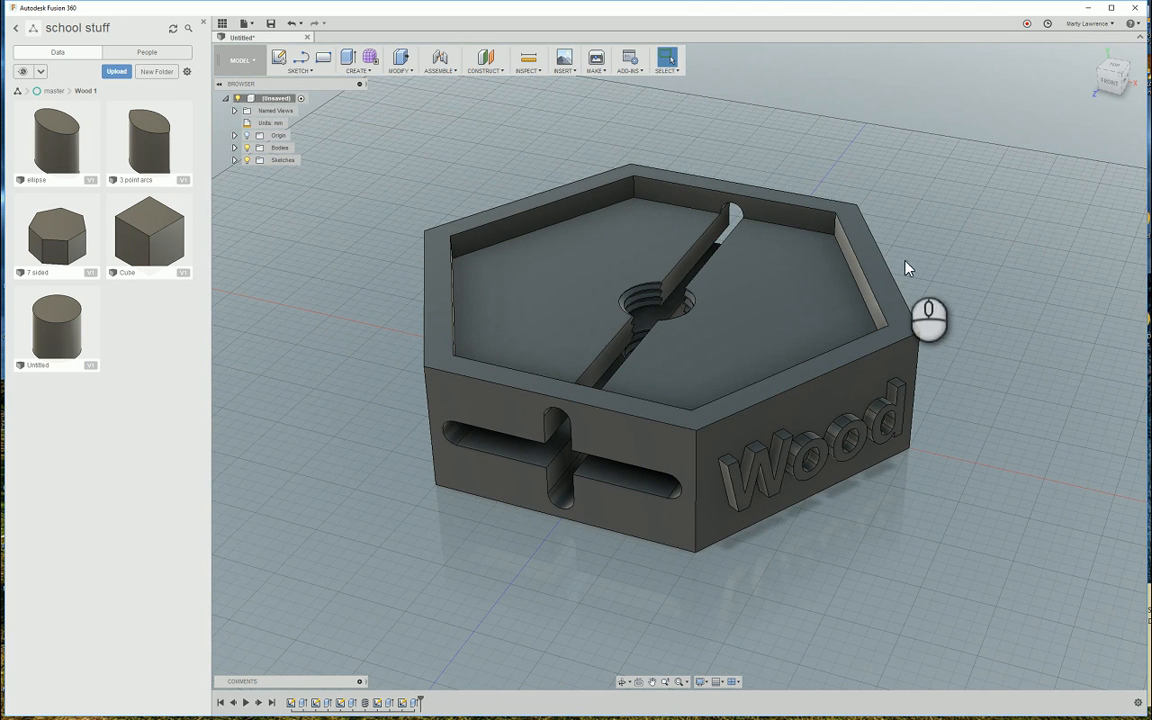
left_click(270, 23)
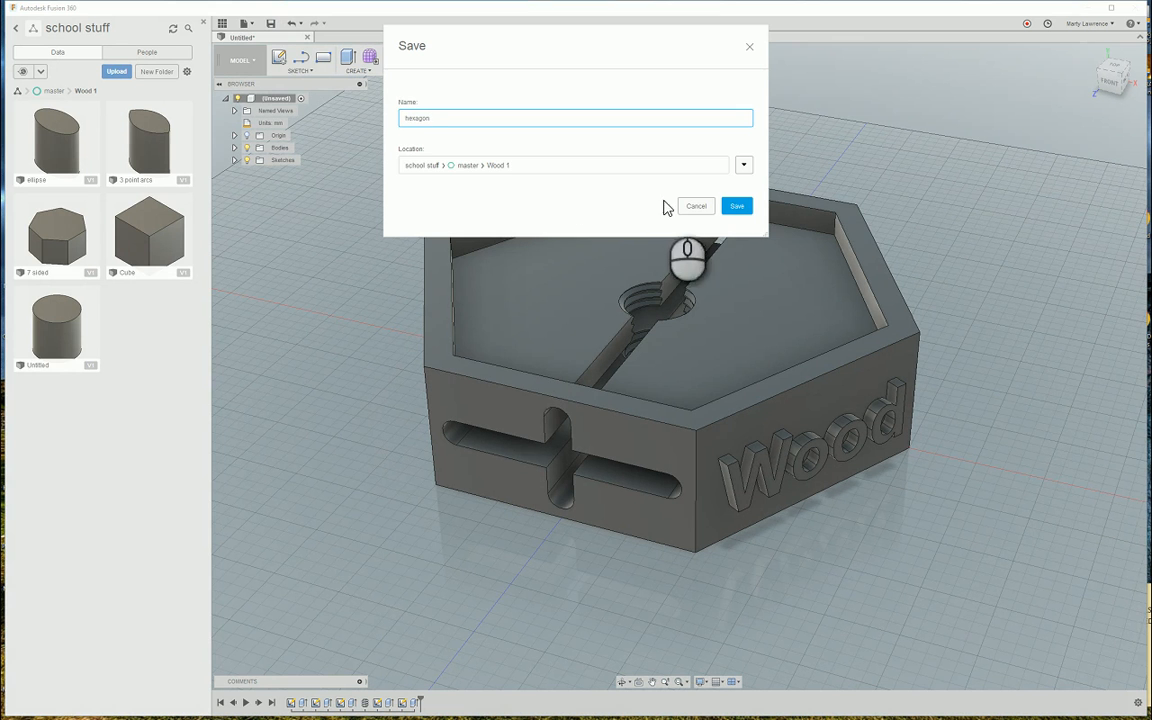
left_click(736, 206)
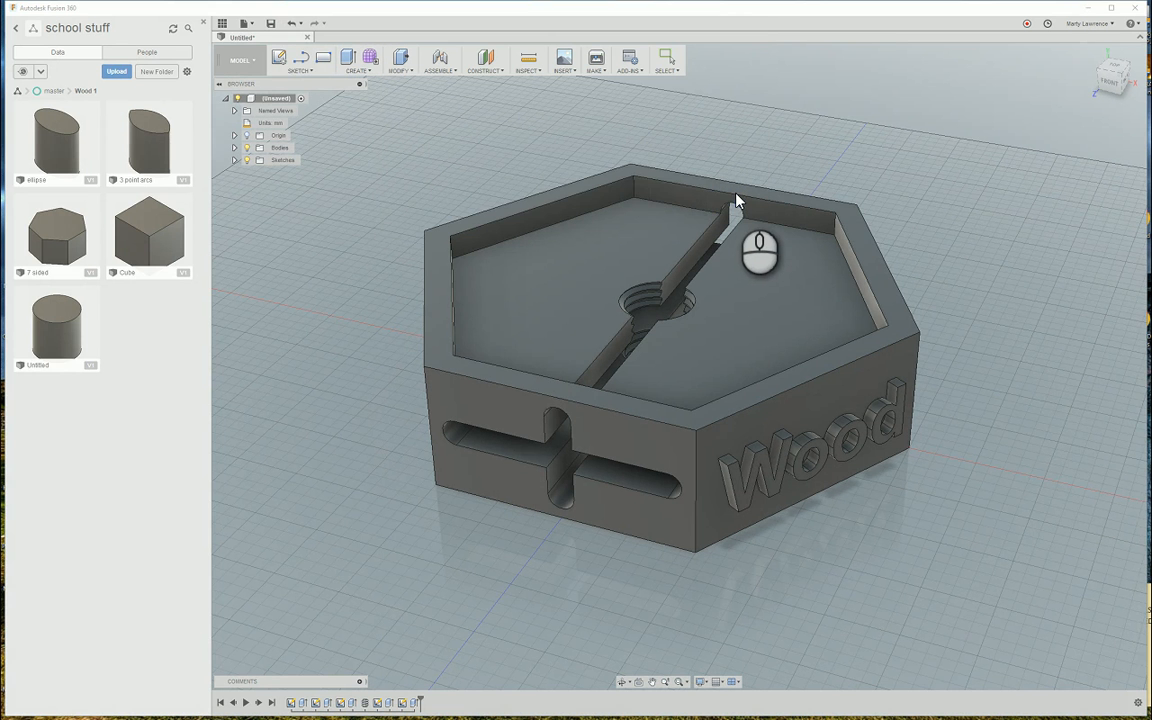